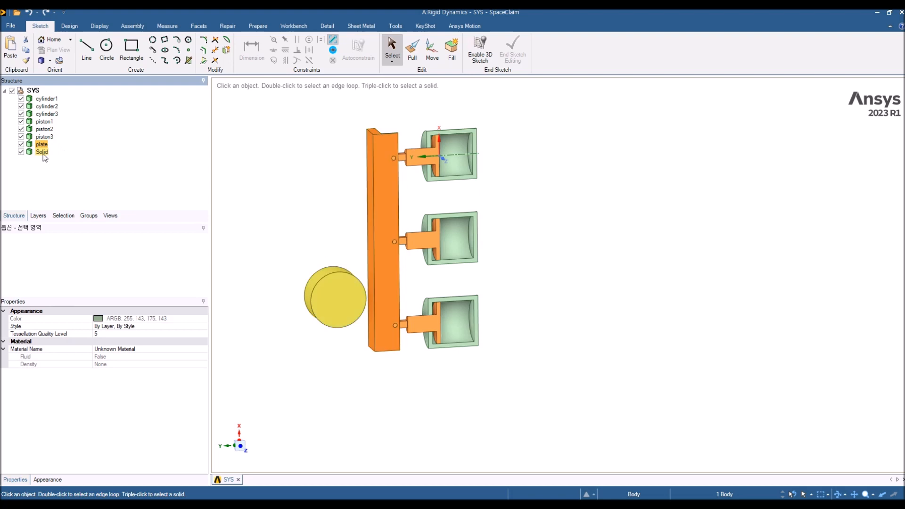
Step: Inspect the faces of the plate, pistons and cylinders in the design model, then close the design window
middle_click_drag(323, 363, 308, 342)
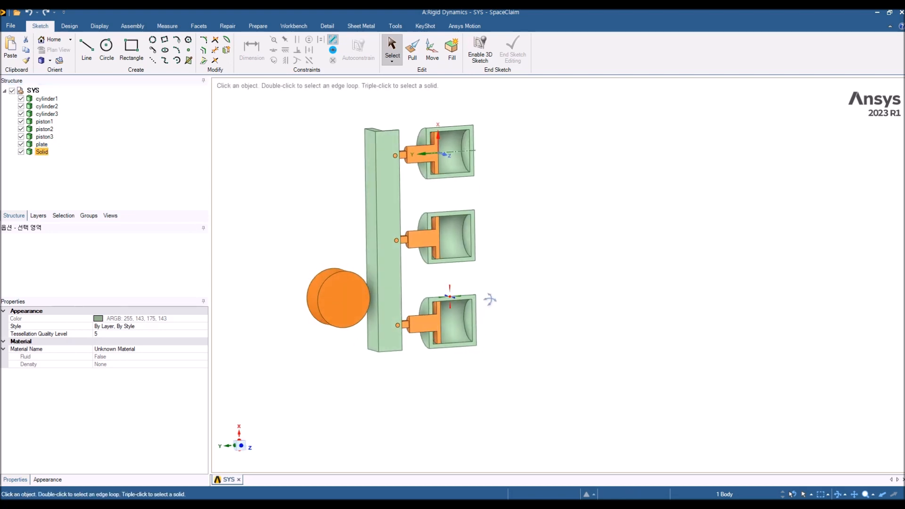
left_click(395, 282, "ctrl")
middle_click_drag(394, 282, 365, 279)
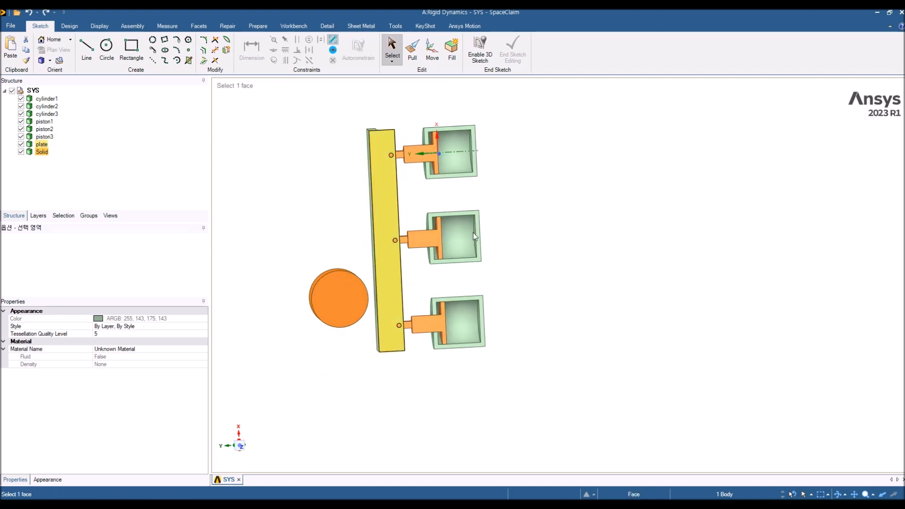
left_click(383, 222, "ctrl")
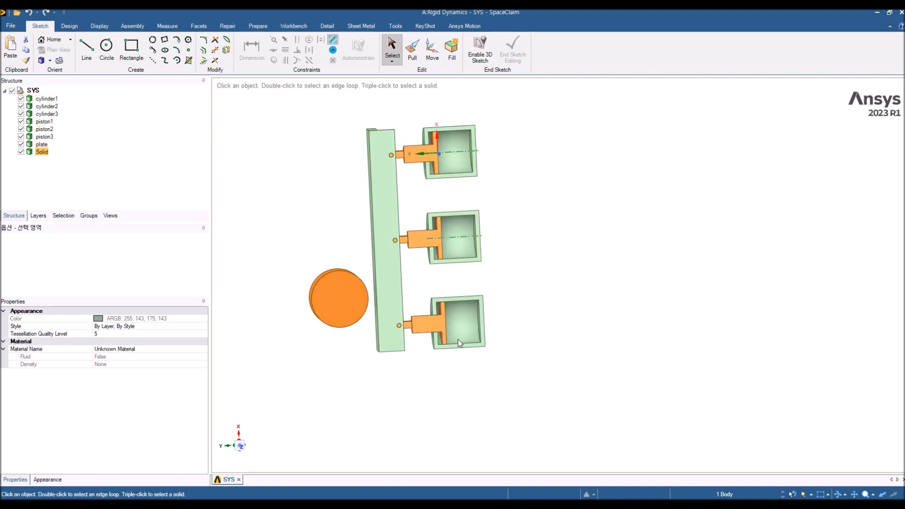
mouse_move(505, 336)
middle_mouse_down()
mouse_move(528, 346)
mouse_move(519, 352)
middle_mouse_up()
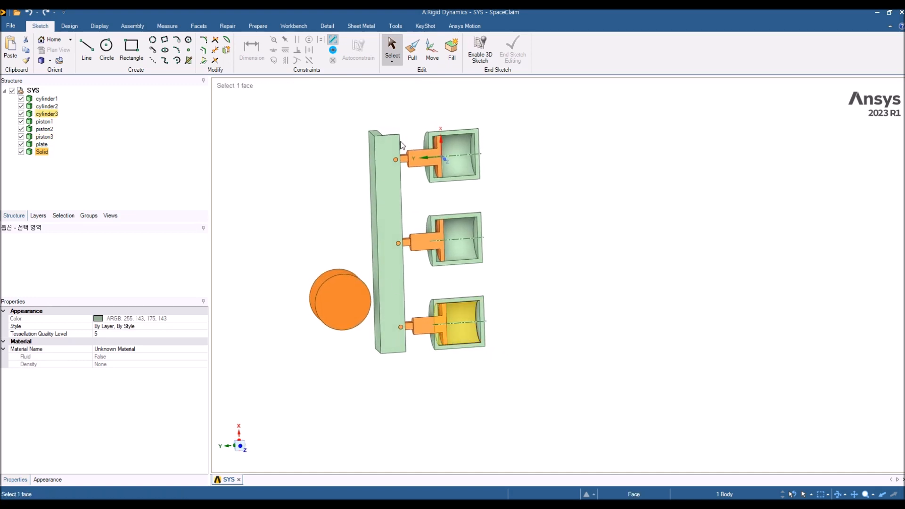
left_click(511, 280)
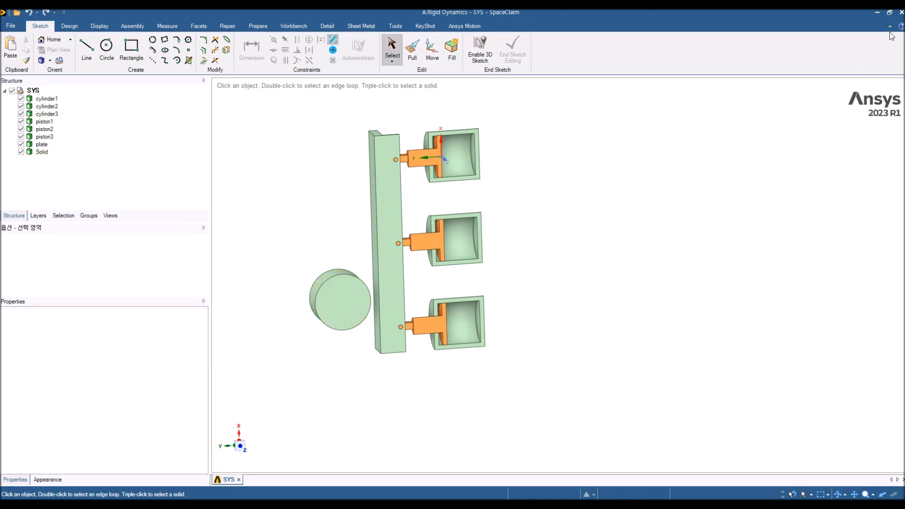
left_click(900, 14)
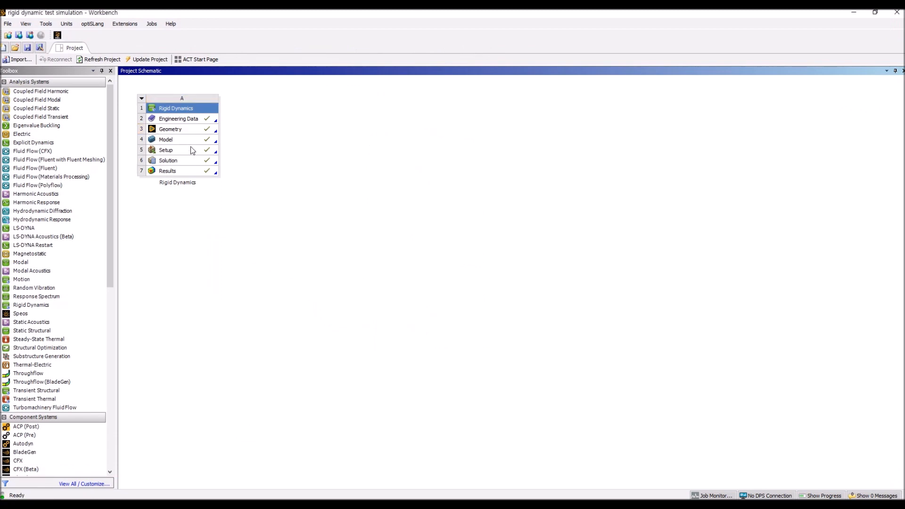
Step: Open the Rigid Dynamics model in Mechanical and expand the Geometry branch to list its bodies
left_click(179, 140)
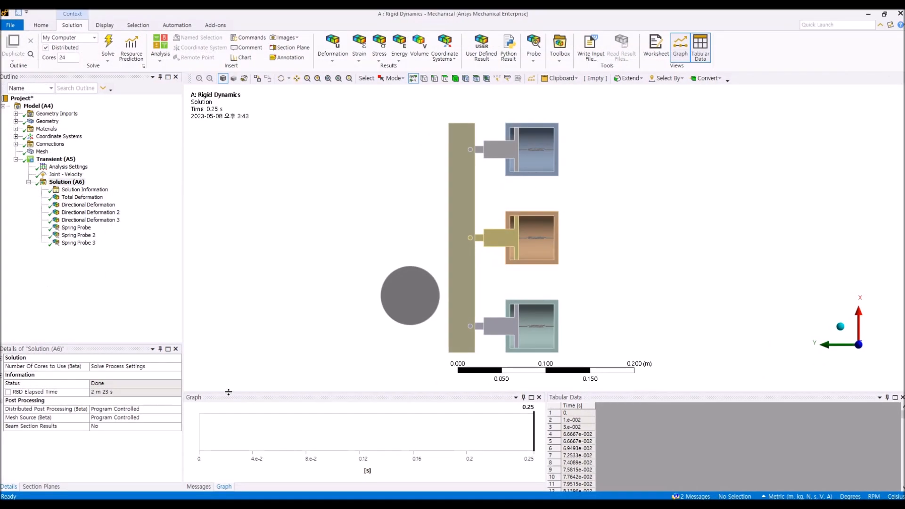
left_click(48, 122)
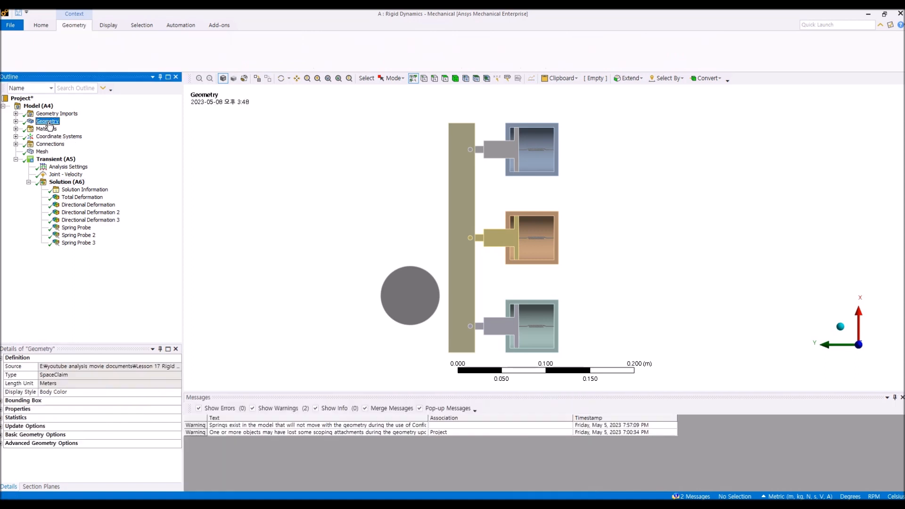
left_click(15, 121)
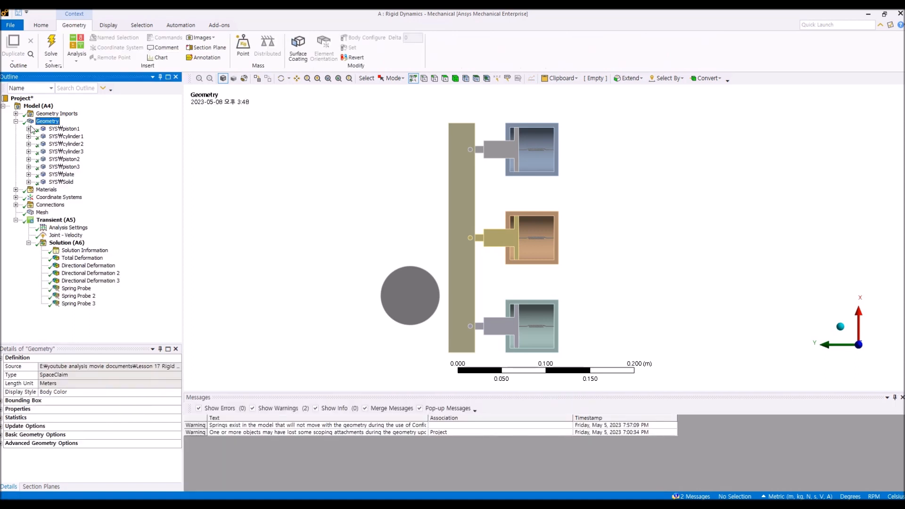
left_click(59, 129)
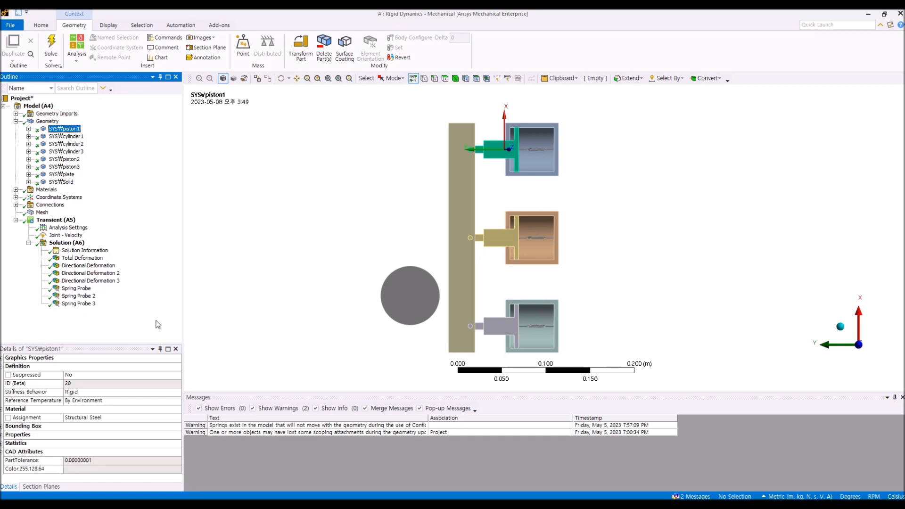
Step: Examine the piston, cylinder, plate and roller assembly in a 3D view
left_click(384, 196)
middle_click_drag(381, 213, 451, 240)
scroll(433, 309, "down", 3)
scroll(434, 308, "up", 3)
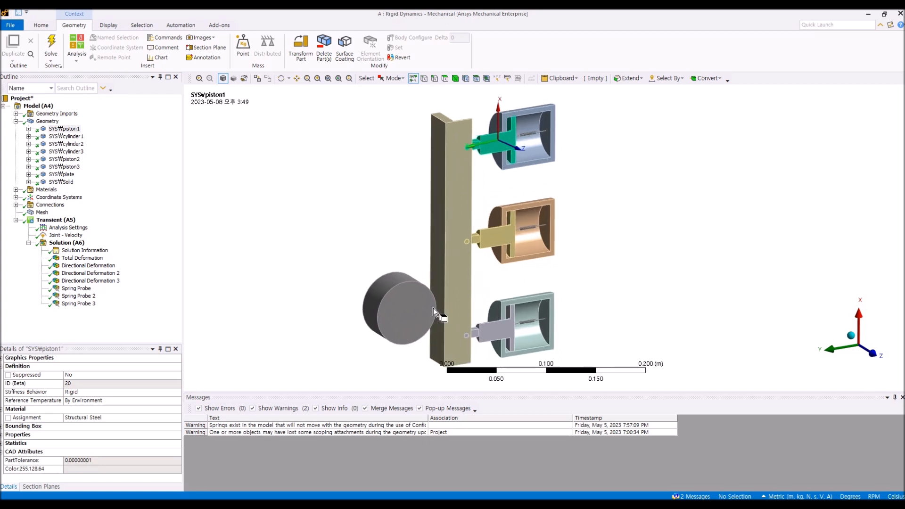
middle_click_drag(434, 307, 423, 309)
scroll(425, 299, "down", 2)
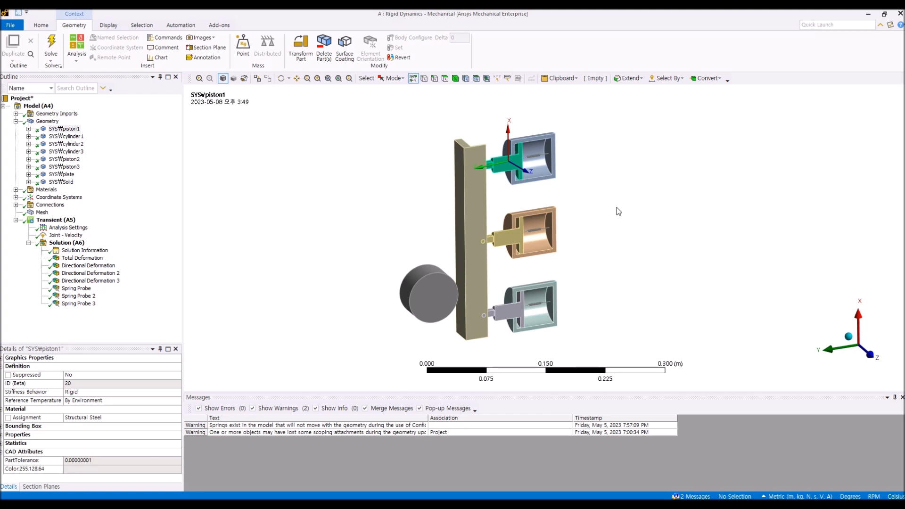
scroll(492, 193, "up", 2)
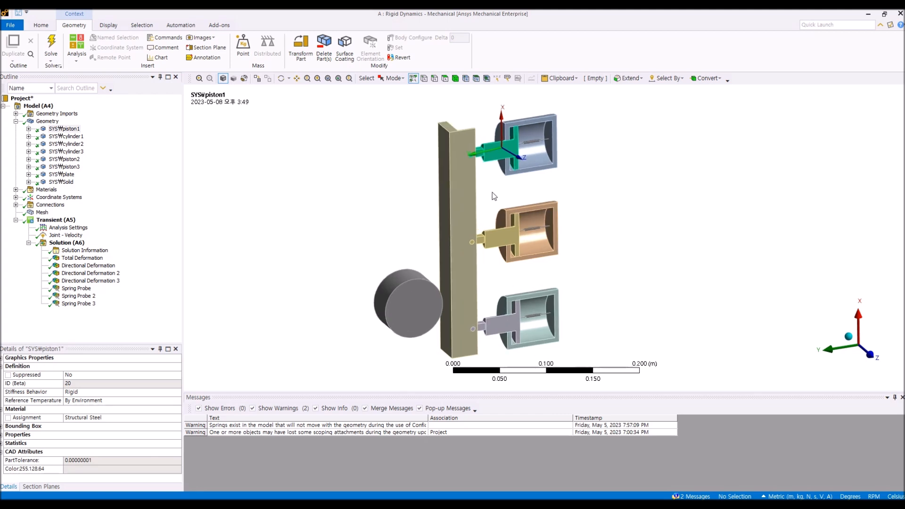
middle_click_drag(492, 192, 497, 192)
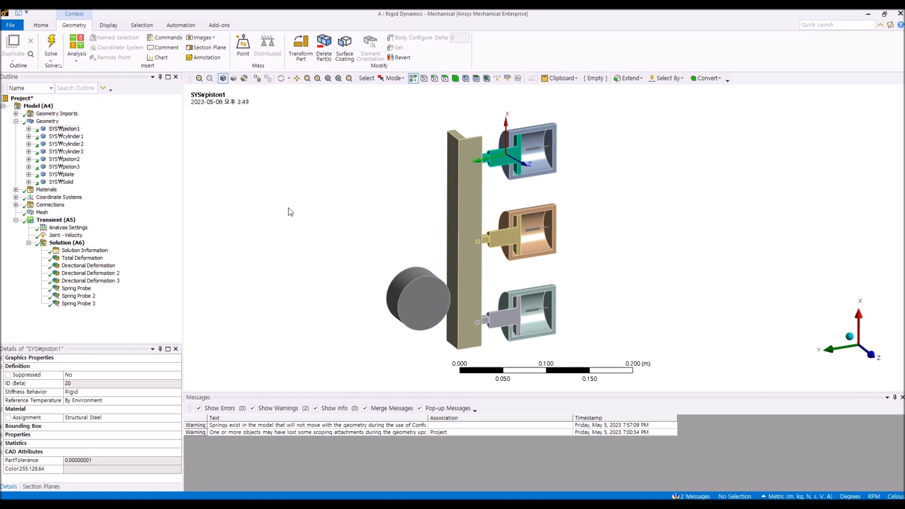
Step: Select each body under Geometry in turn, from piston1 through Solid, to check its properties
left_click(163, 199)
left_click(71, 137)
left_click(72, 131)
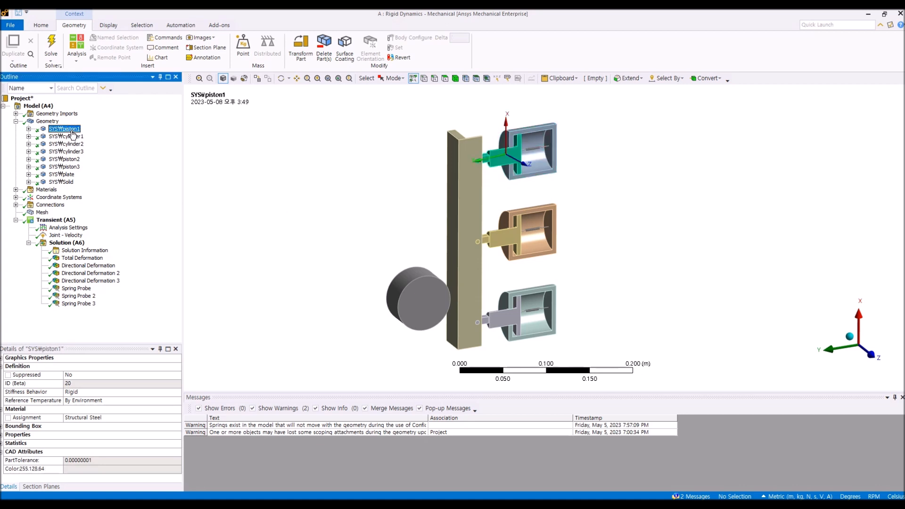
left_click(72, 136)
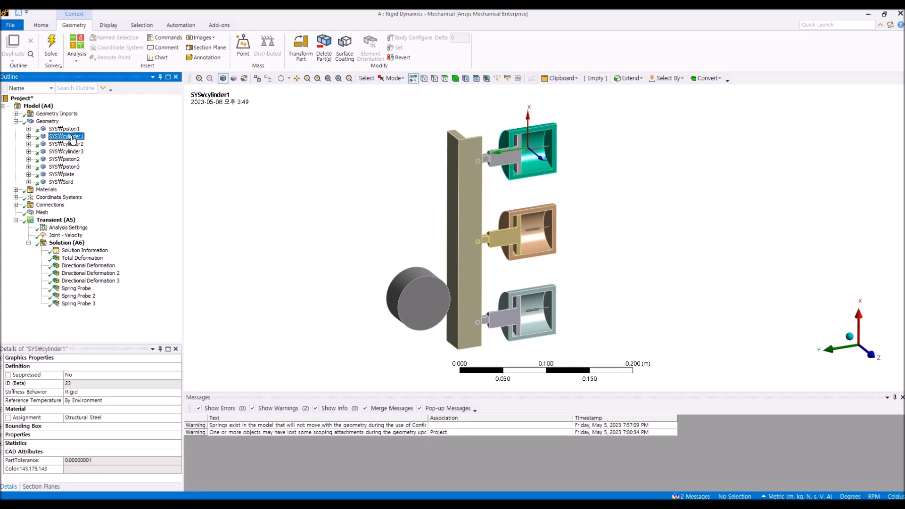
left_click(72, 131)
left_click(72, 137)
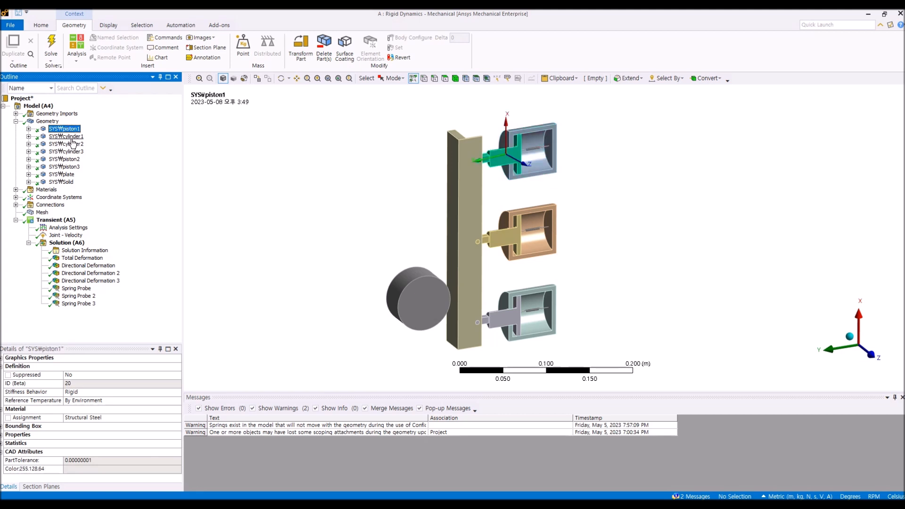
left_click(74, 144)
left_click(71, 151)
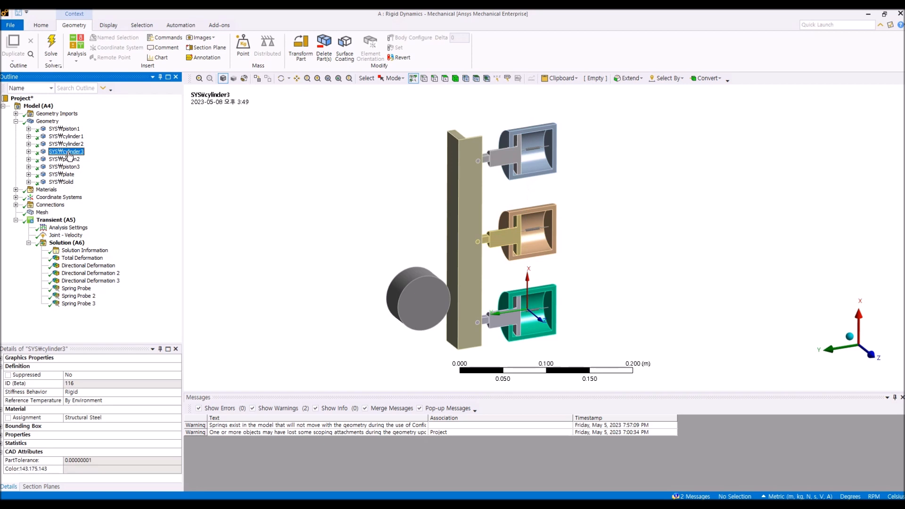
left_click(69, 160)
left_click(69, 167)
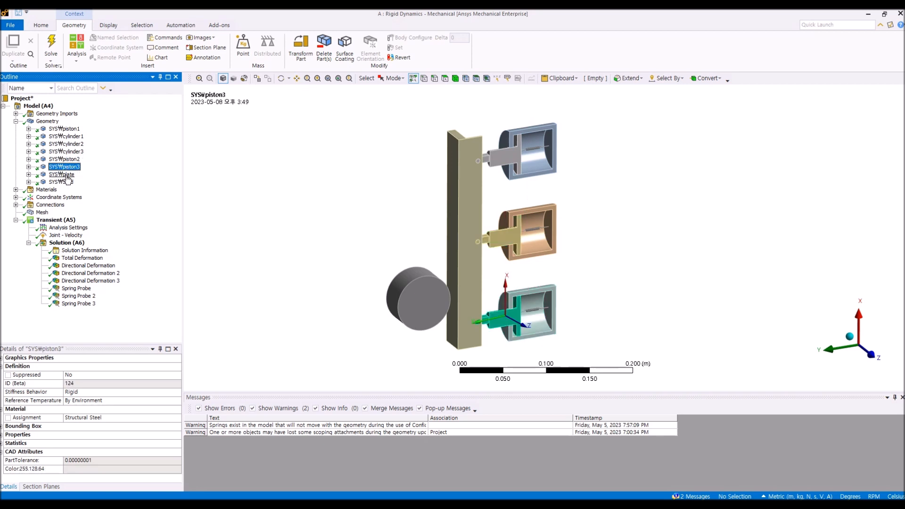
left_click(69, 175)
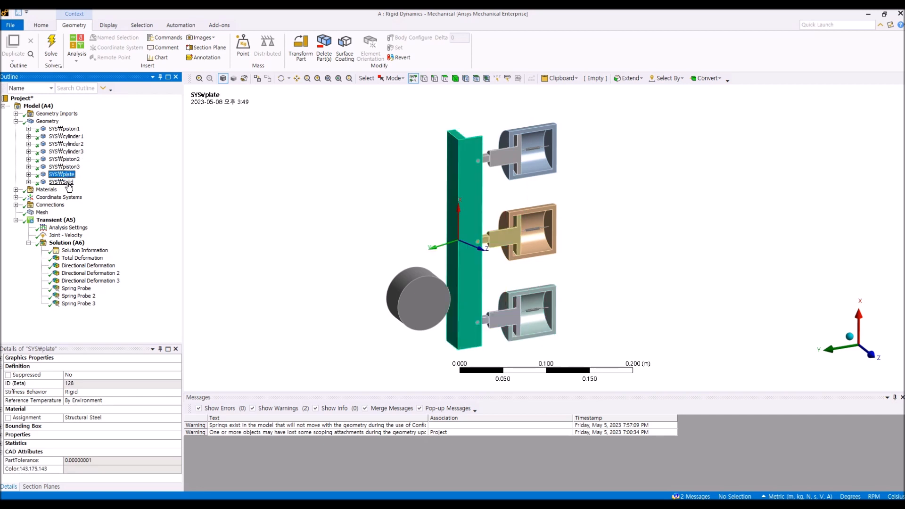
left_click(69, 182)
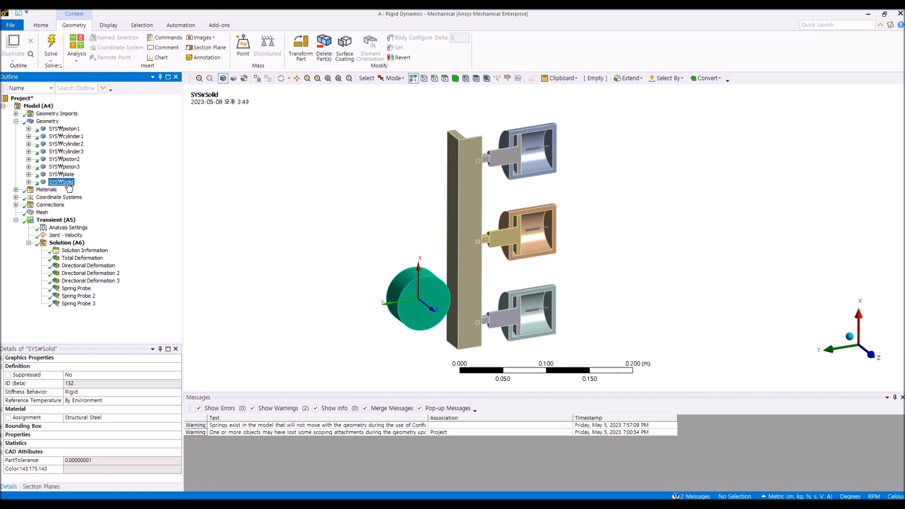
Step: Switch briefly to the Workbench project schematic and return to the Mechanical window
left_click(334, 194)
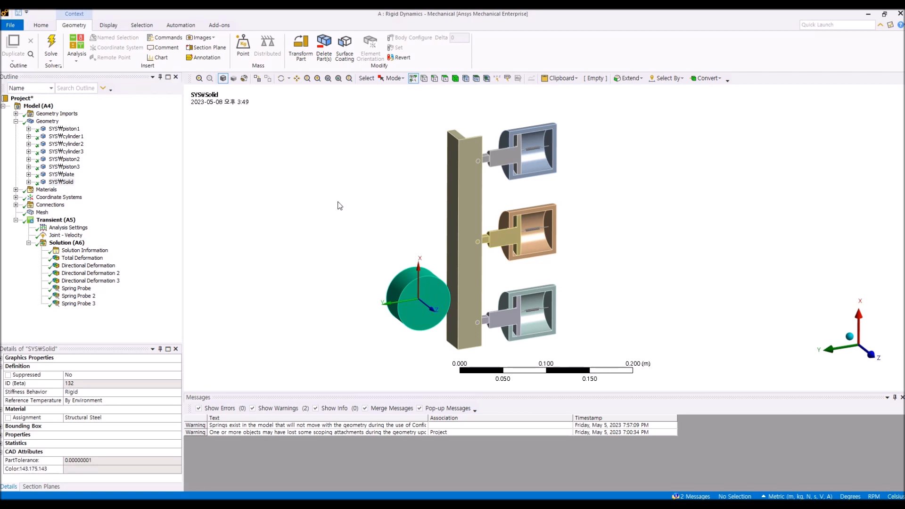
mouse_move(593, 233)
middle_mouse_down()
mouse_move(591, 216)
mouse_move(594, 229)
middle_mouse_up()
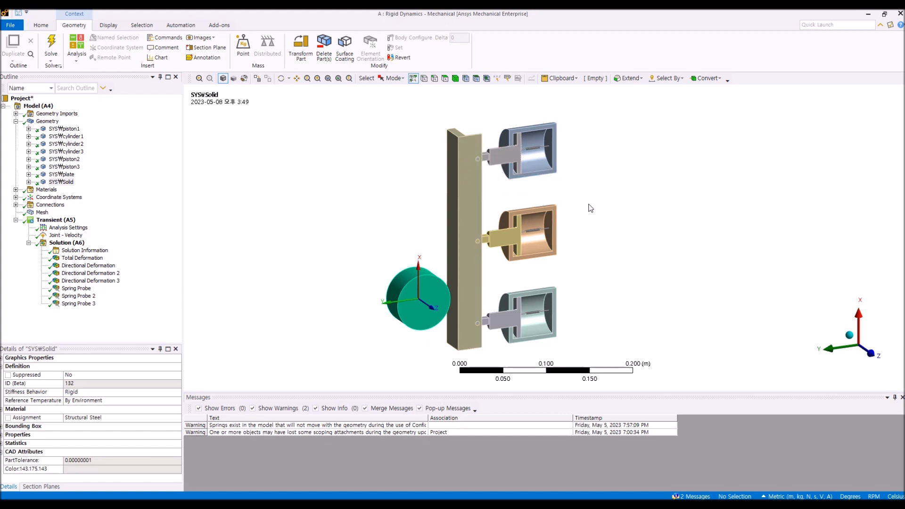
left_click(250, 504)
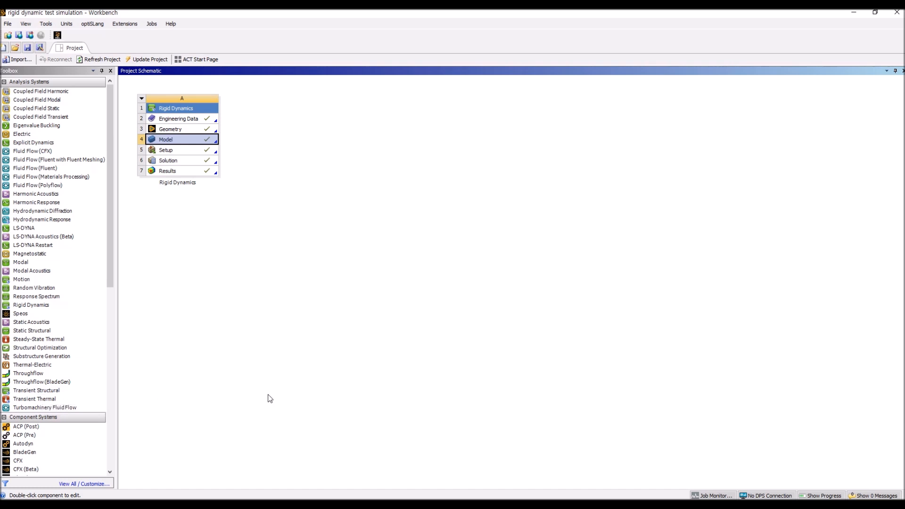
left_click(274, 503)
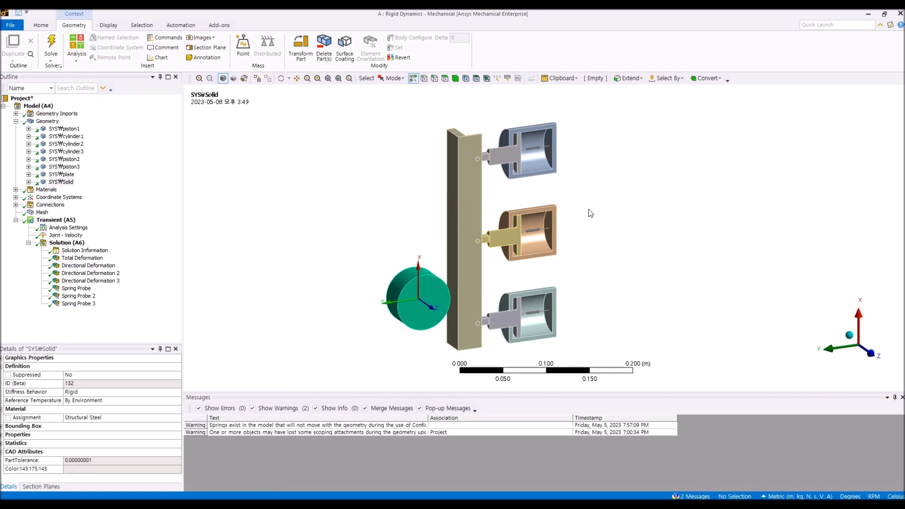
middle_click_drag(600, 245, 597, 231, "ctrl")
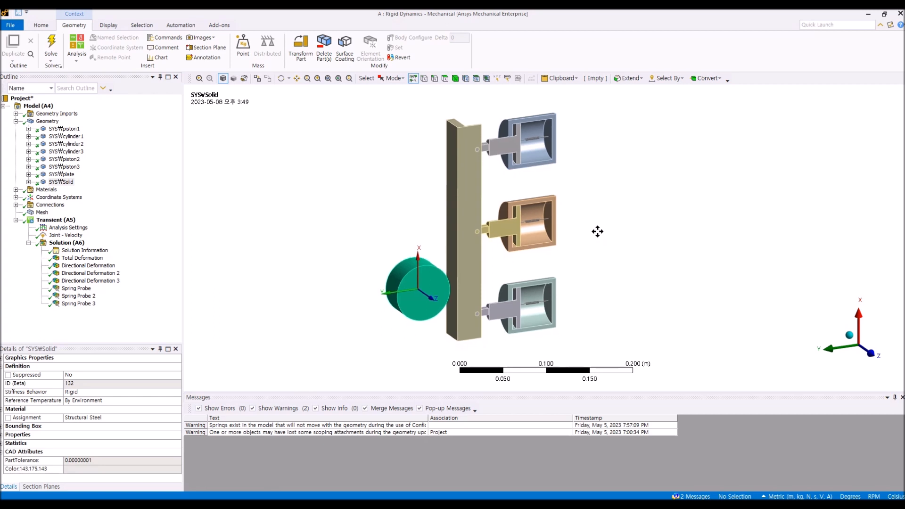
Step: Collapse Geometry, expand Connections, and review the Contacts and Joints folders
left_click(16, 122)
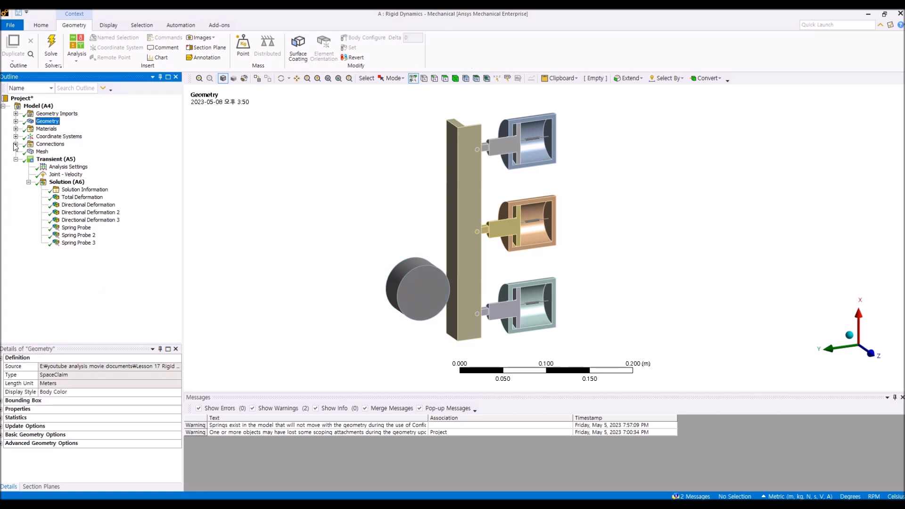
left_click(299, 181)
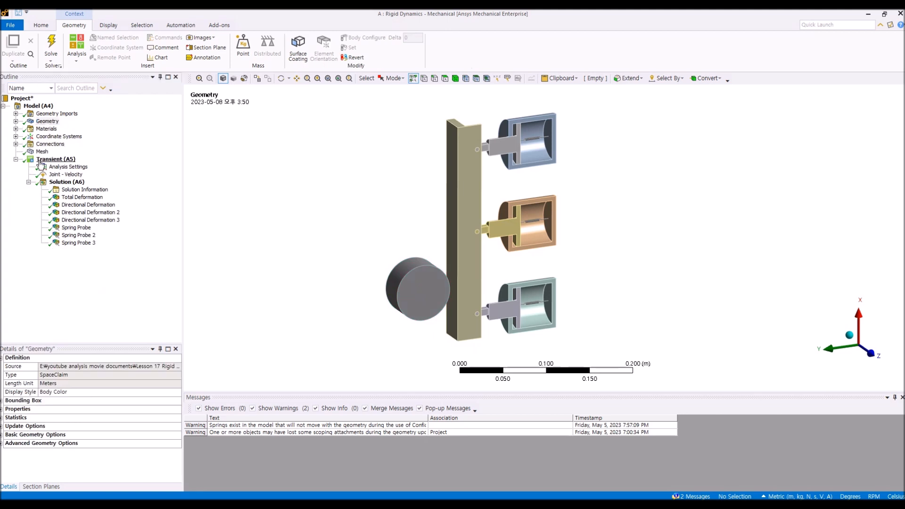
left_click(15, 144)
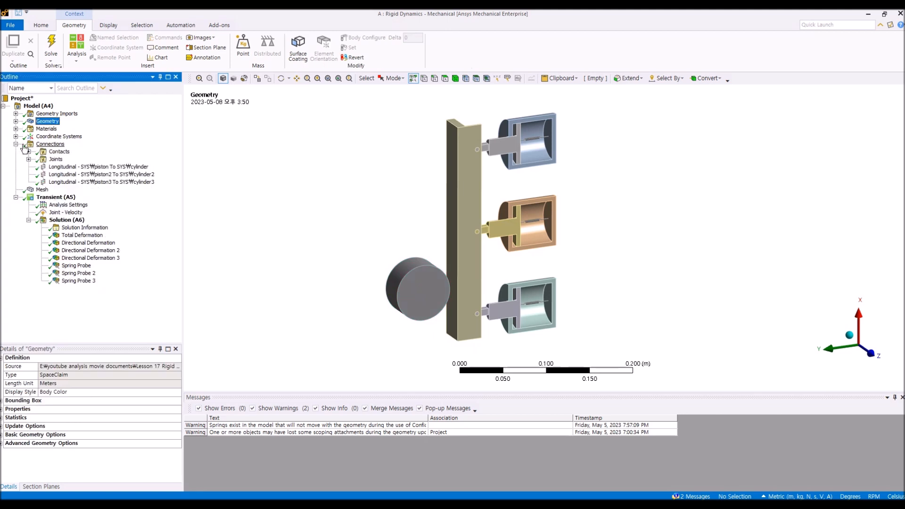
left_click(50, 144)
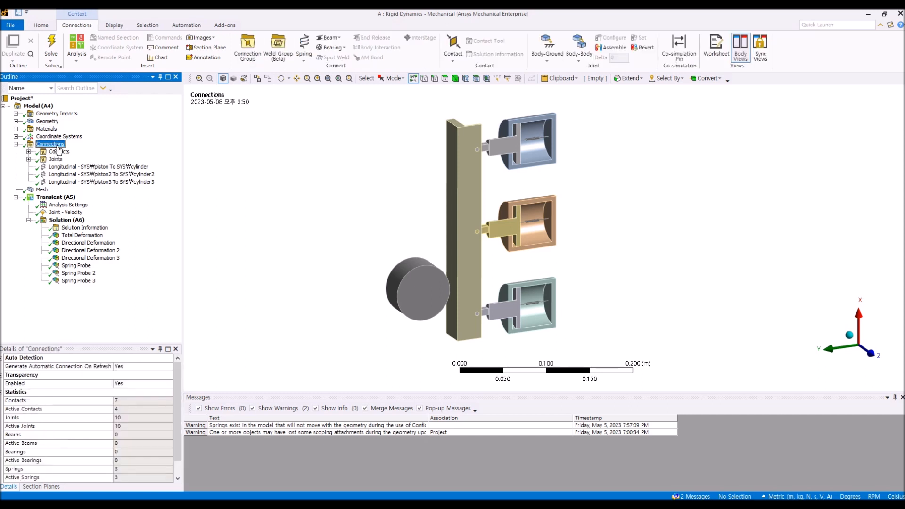
left_click(58, 152)
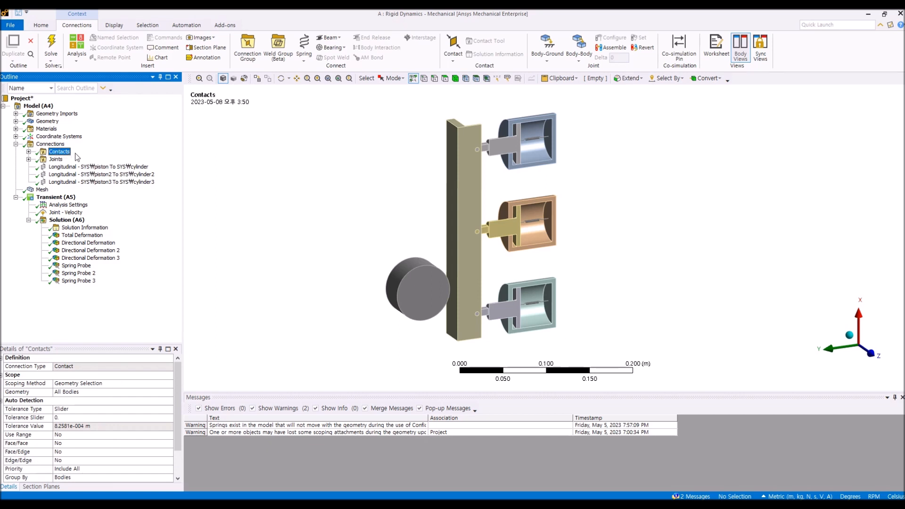
left_click(29, 159)
left_click(29, 159)
left_click(55, 159)
left_click(57, 151)
Step: Examine the spring inside the middle piston-cylinder pair up close
middle_click_drag(427, 284, 418, 296)
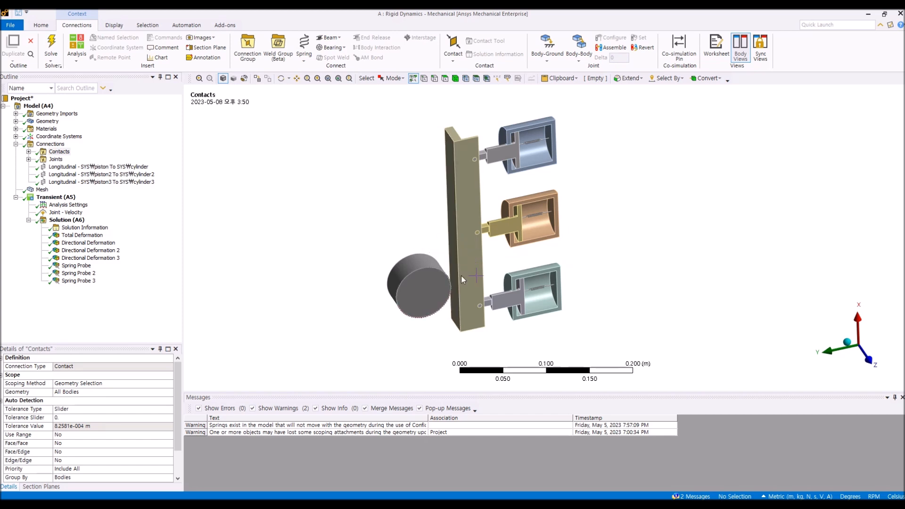
mouse_move(460, 271)
middle_mouse_down()
mouse_move(450, 245)
mouse_move(451, 259)
middle_mouse_up()
scroll(452, 265, "up", 3)
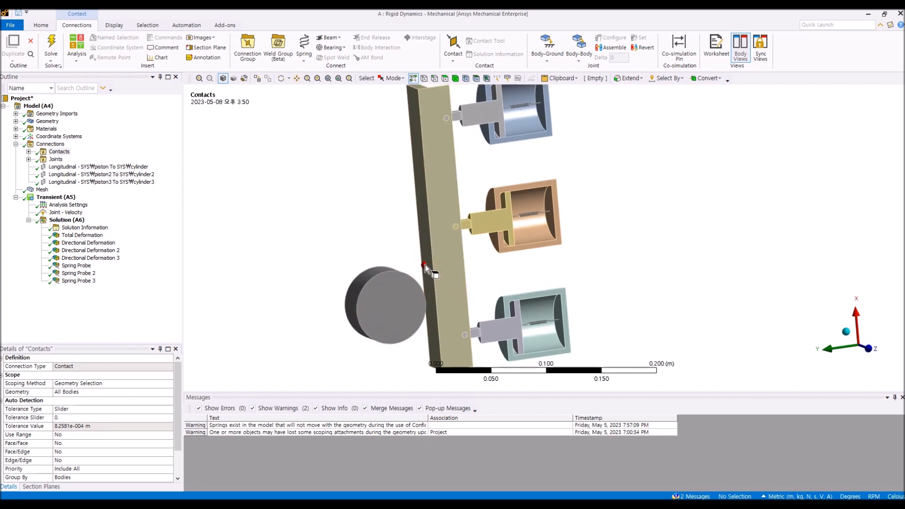
middle_click_drag(425, 264, 425, 277)
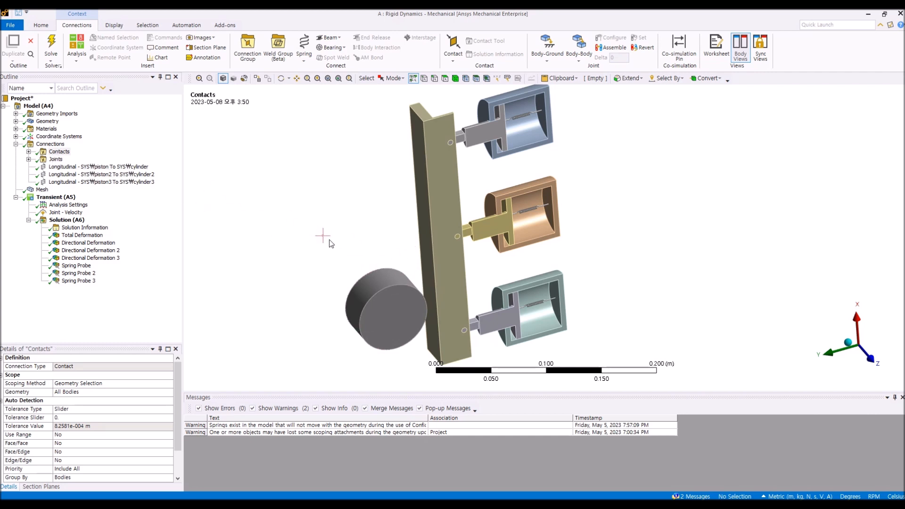
middle_click_drag(504, 242, 492, 237)
scroll(503, 216, "up", 2)
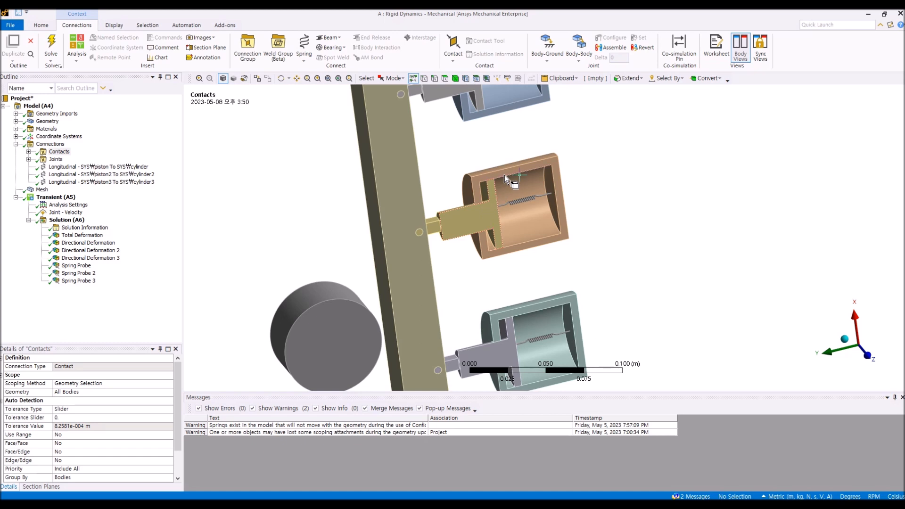
Step: Inspect edges of the middle piston-cylinder, then zoom out and expand the Contacts folder under Connections
left_click(490, 194)
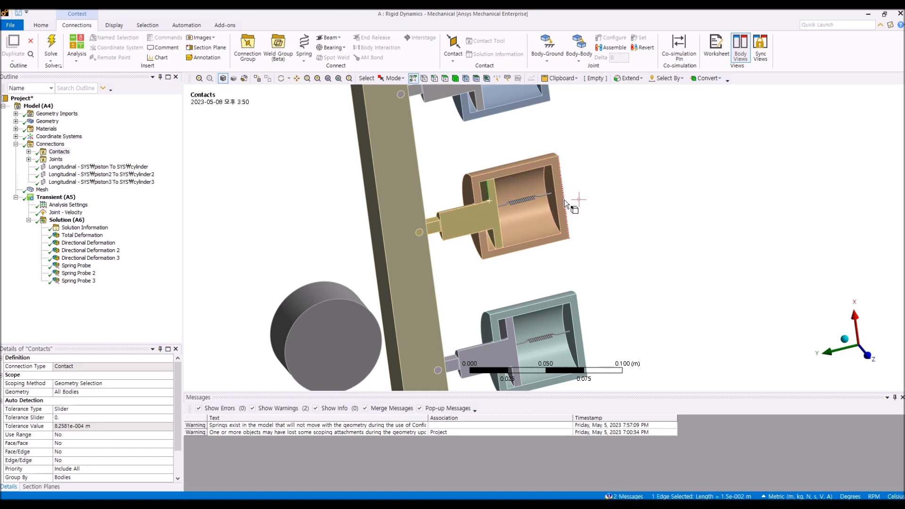
left_click(636, 191)
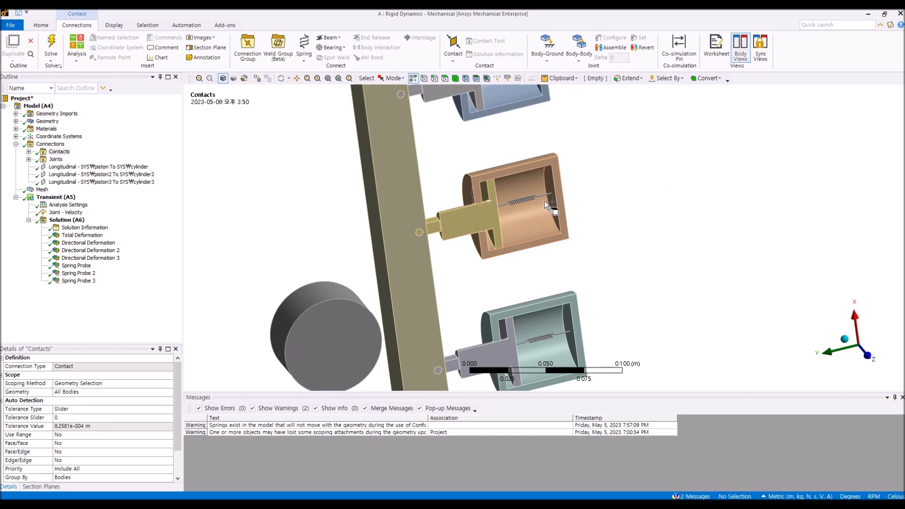
left_click(56, 160)
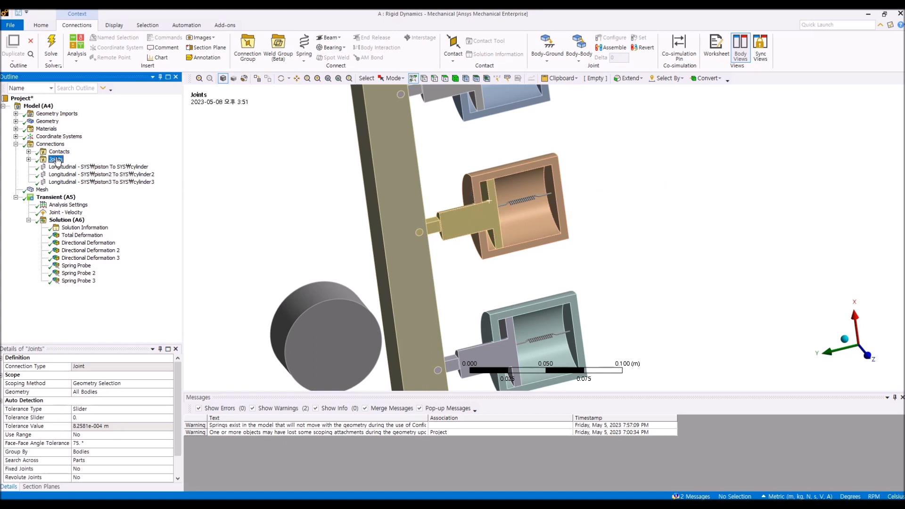
scroll(283, 213, "down", 2)
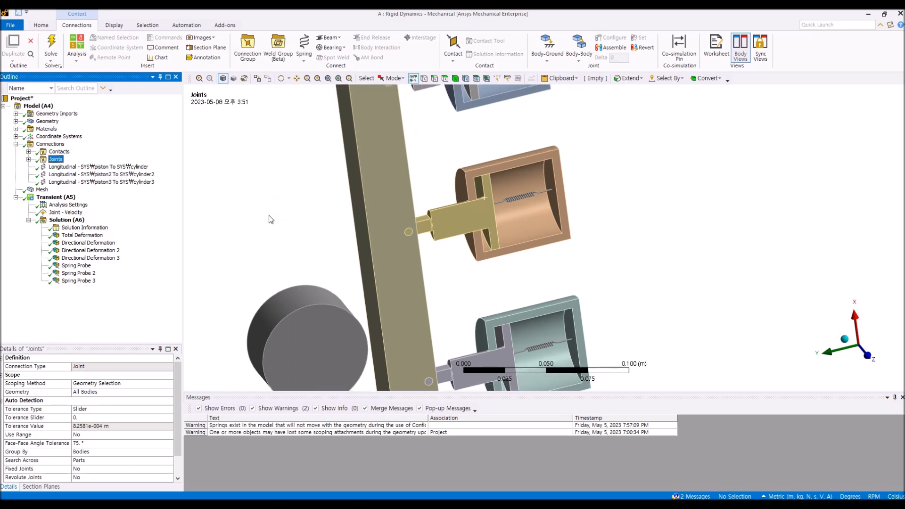
left_click(28, 151)
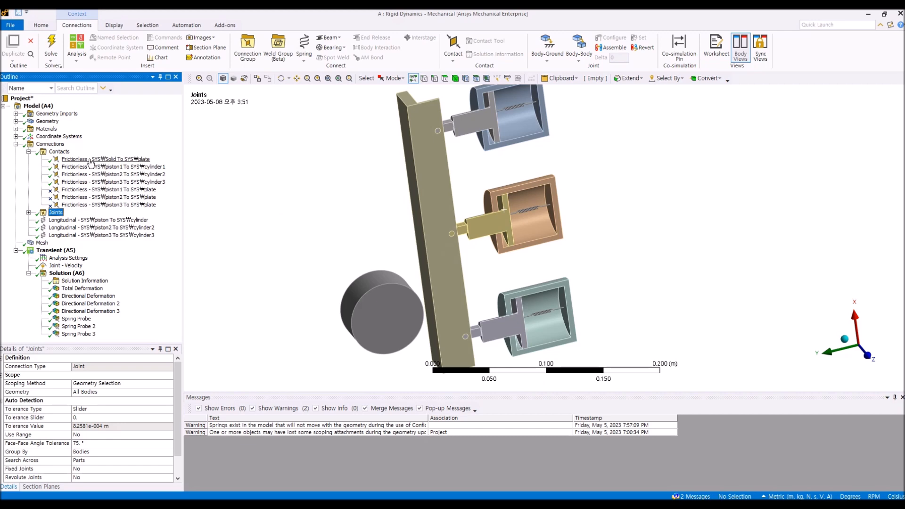
Step: Select the frictionless Solid To plate contact and orbit the model to inspect its contact and target faces
left_click(90, 160)
middle_click_drag(285, 233, 349, 230)
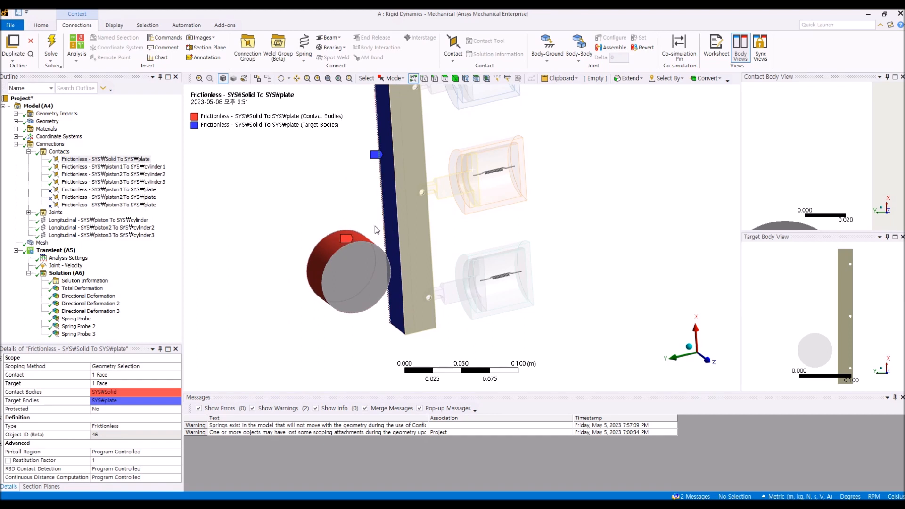
middle_click_drag(351, 241, 348, 271)
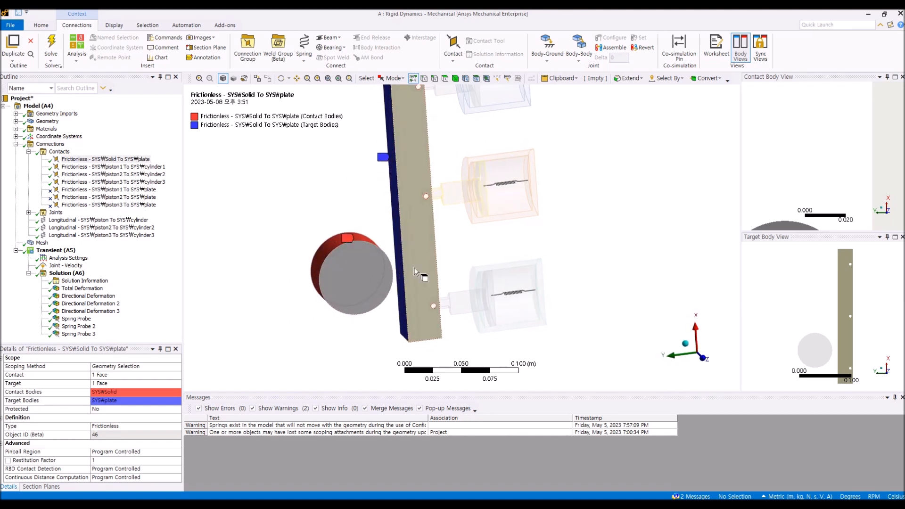
middle_click_drag(396, 235, 376, 246)
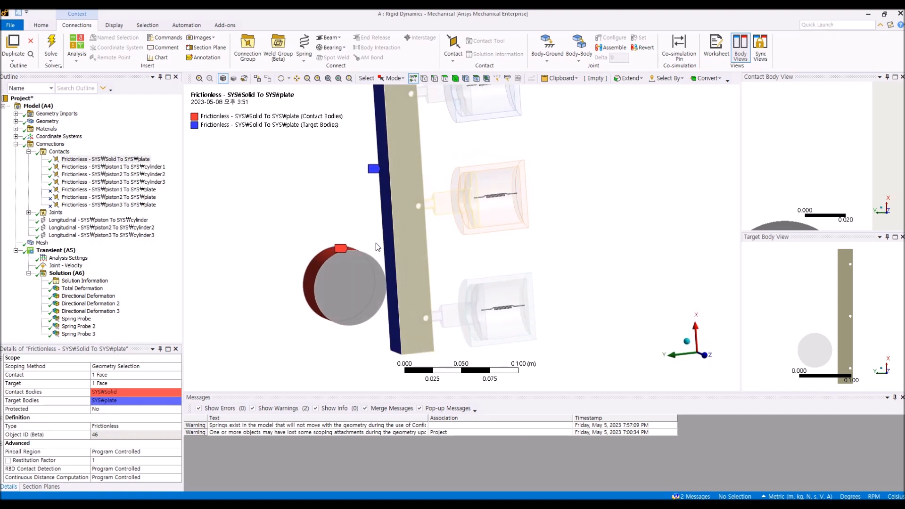
left_click(127, 161)
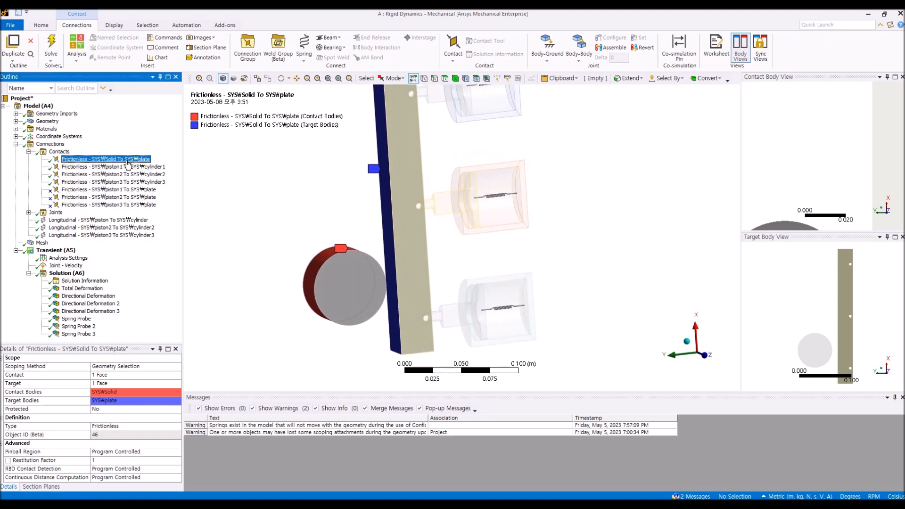
Step: Select the piston1 To cylinder1 frictionless contact and examine its faces inside the top cylinder from several angles
left_click(127, 169)
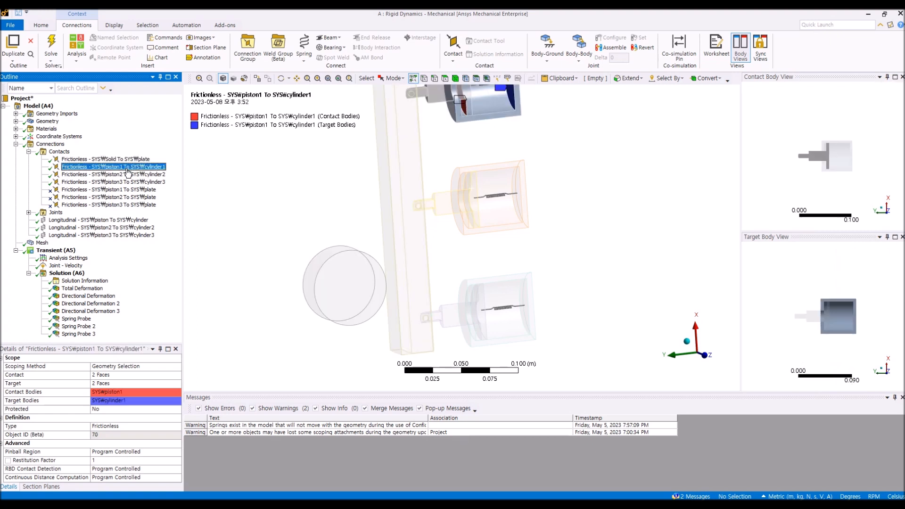
middle_click_drag(424, 274, 450, 181)
scroll(410, 288, "up", 1)
middle_click_drag(410, 290, 416, 215, "ctrl")
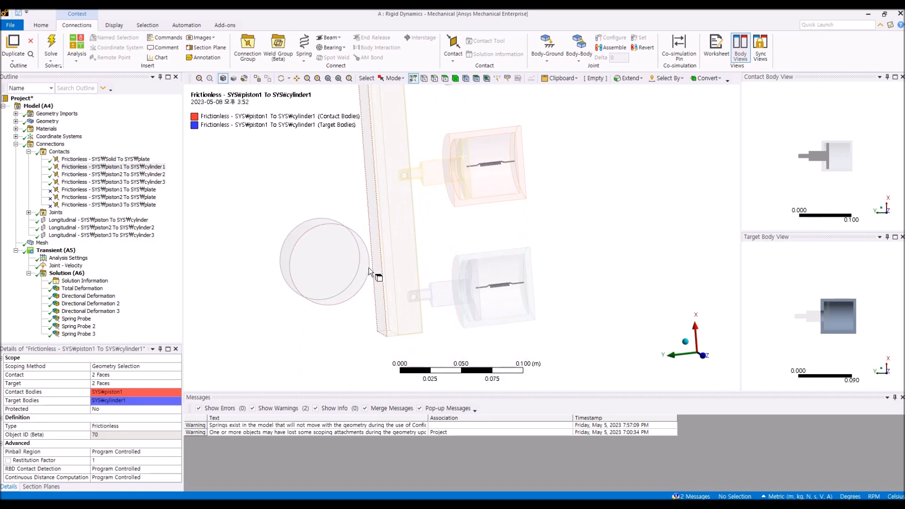
middle_click_drag(422, 233, 424, 240)
middle_click_drag(424, 240, 387, 228, "ctrl")
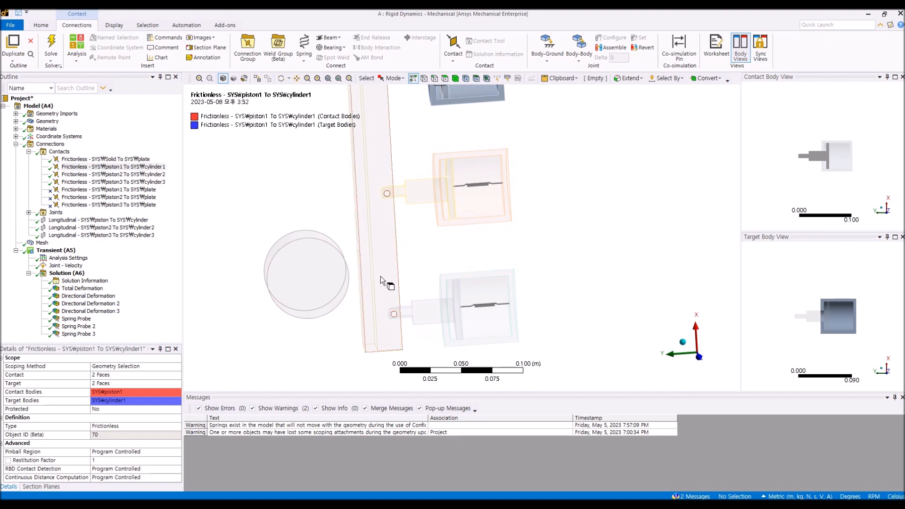
middle_click_drag(442, 250, 453, 323, "ctrl")
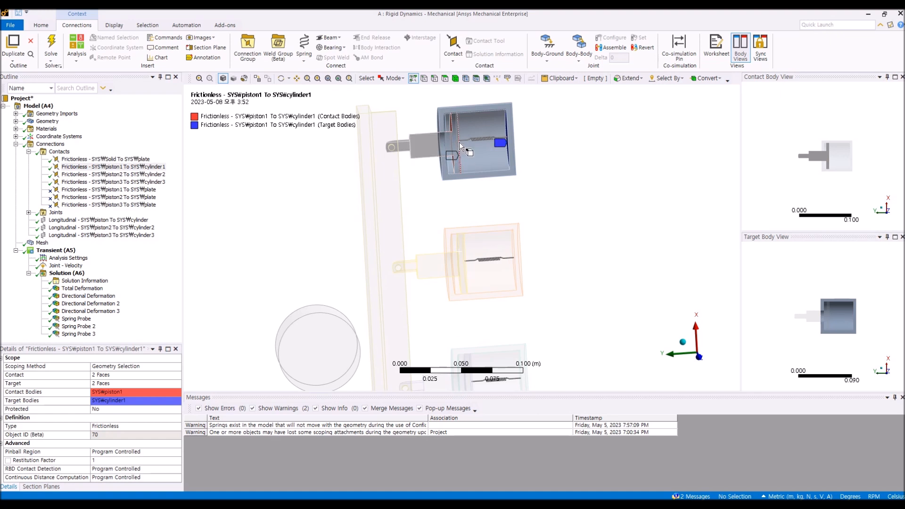
middle_click_drag(520, 157, 485, 206)
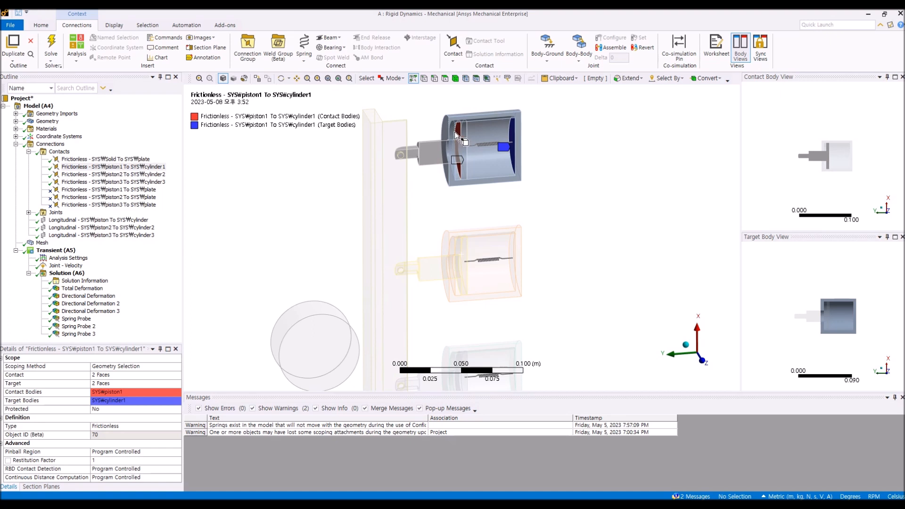
mouse_move(594, 170)
middle_mouse_down()
mouse_move(546, 159)
mouse_move(550, 151)
mouse_move(589, 163)
middle_mouse_up()
mouse_move(508, 179)
middle_mouse_down()
mouse_move(517, 202)
mouse_move(515, 192)
mouse_move(460, 166)
mouse_move(508, 162)
middle_mouse_up()
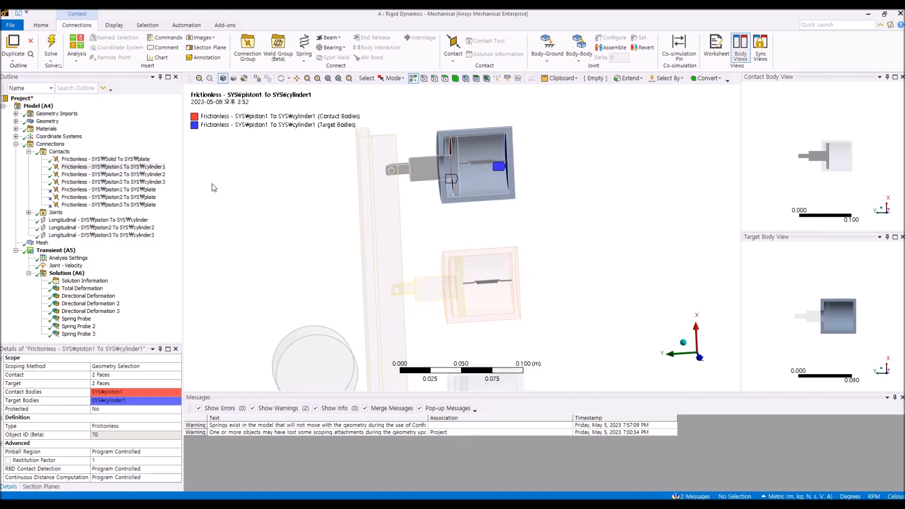
left_click(99, 168)
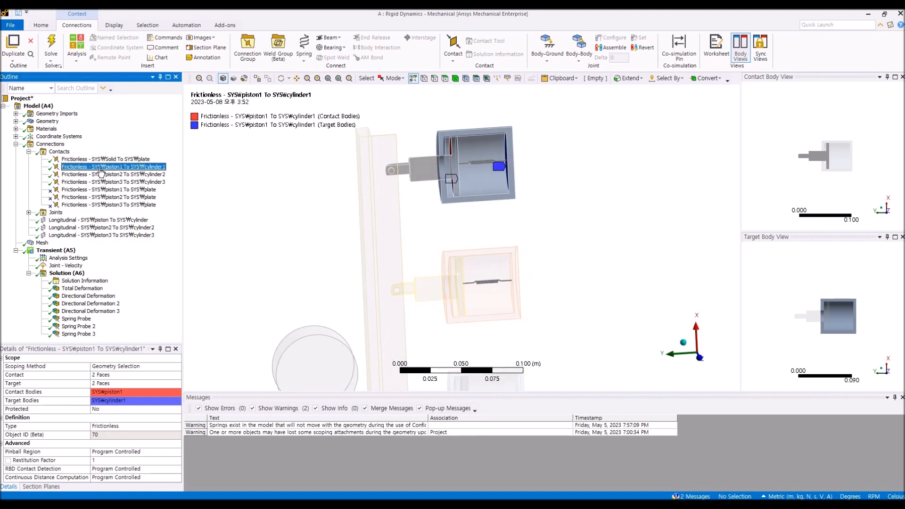
middle_click_drag(333, 250, 347, 229, "ctrl")
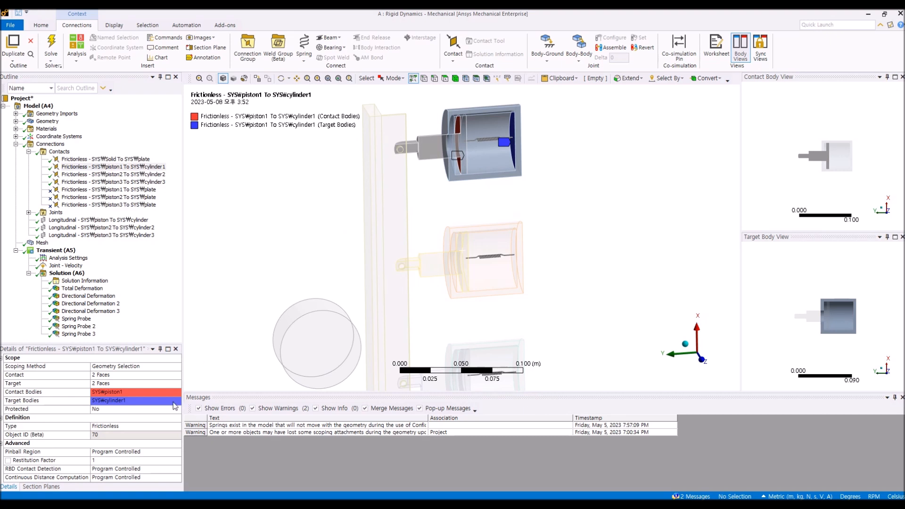
Step: Open the contact Type options of the piston1 To cylinder1 contact, keeping it Frictionless
left_click(179, 428)
left_click(177, 426)
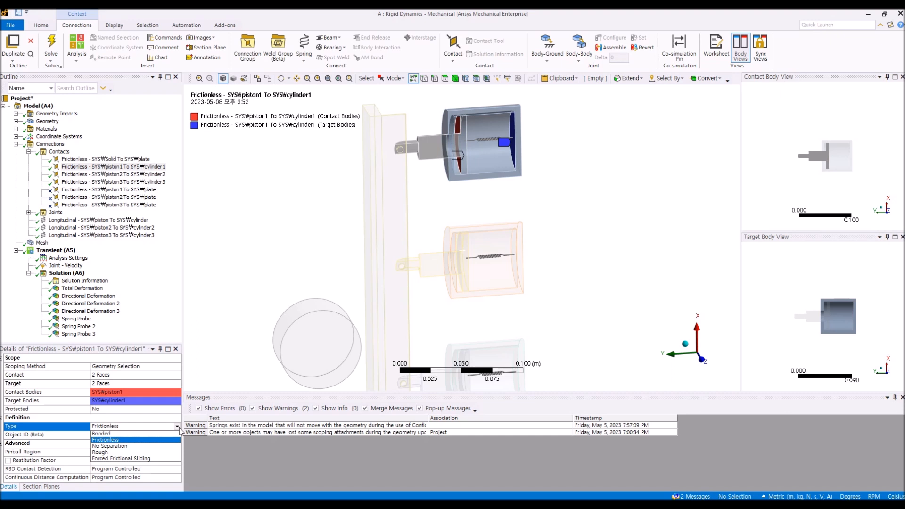
left_click(148, 441)
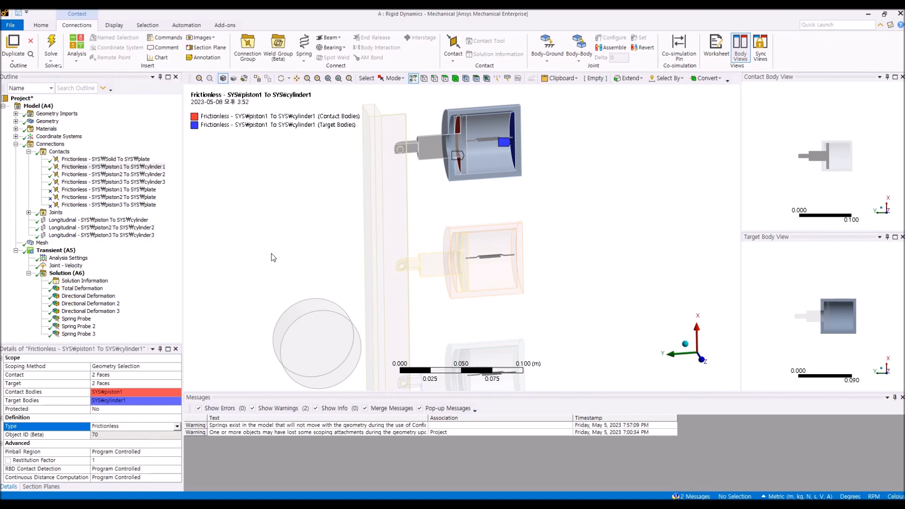
left_click(177, 426)
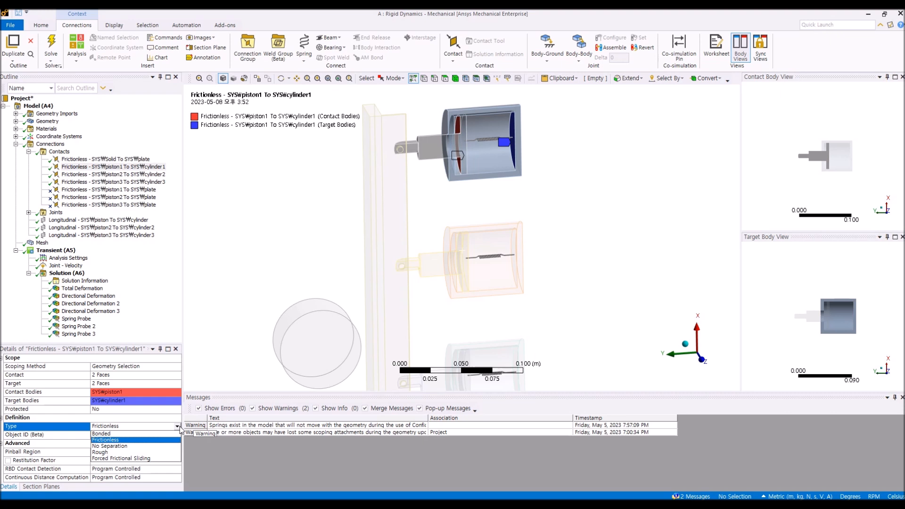
left_click(163, 313)
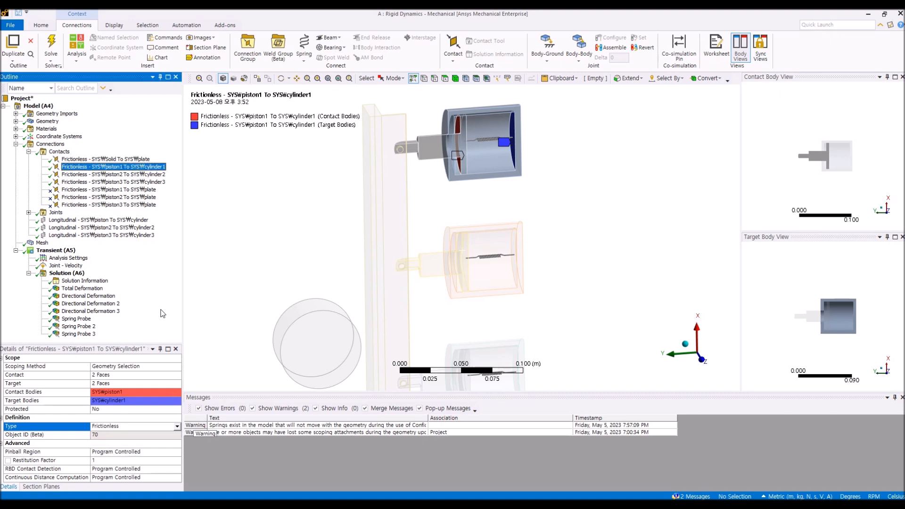
Step: Review the piston2 and piston3 cylinder contacts, then collapse Contacts and expand the Joints folder
left_click(148, 175)
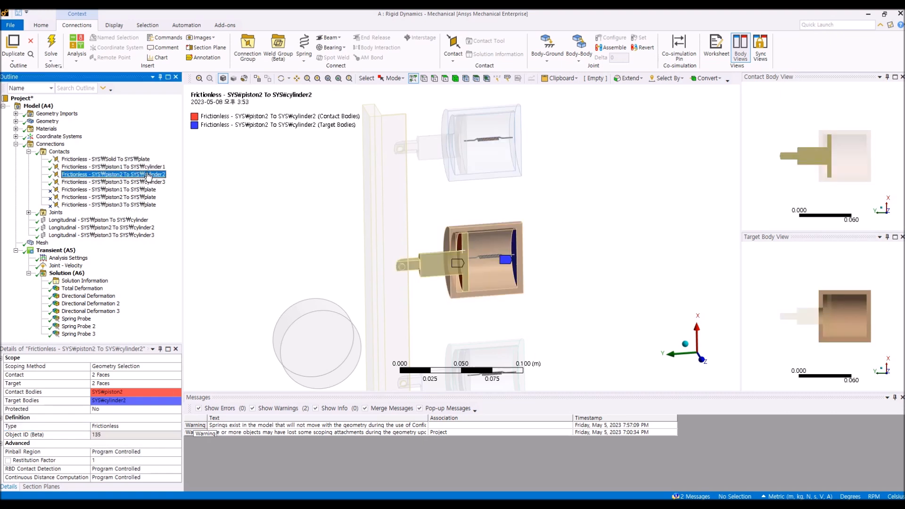
left_click(143, 182)
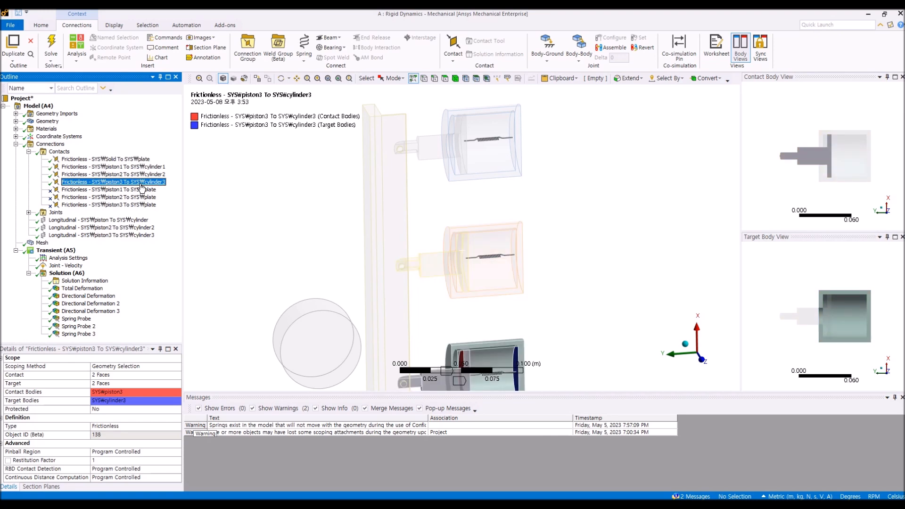
left_click(29, 152)
left_click(29, 159)
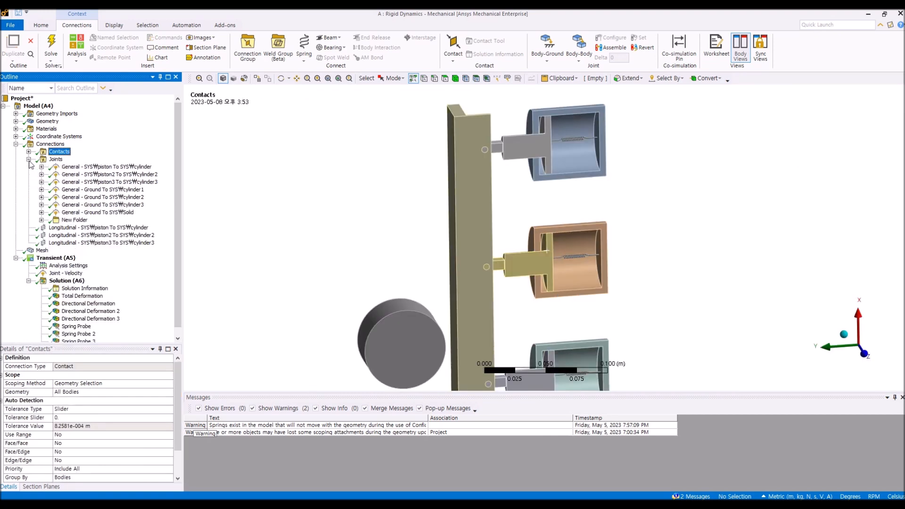
Step: Select the General piston To cylinder joint and view its stiffness and damping worksheet and geometry
left_click(84, 167)
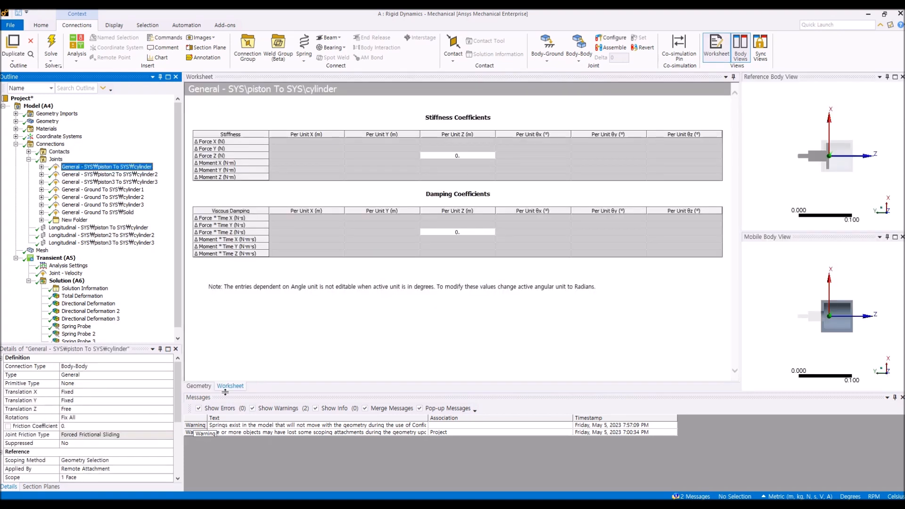
left_click(198, 386)
middle_click_drag(351, 255, 381, 250)
middle_click_drag(472, 193, 468, 219, "ctrl")
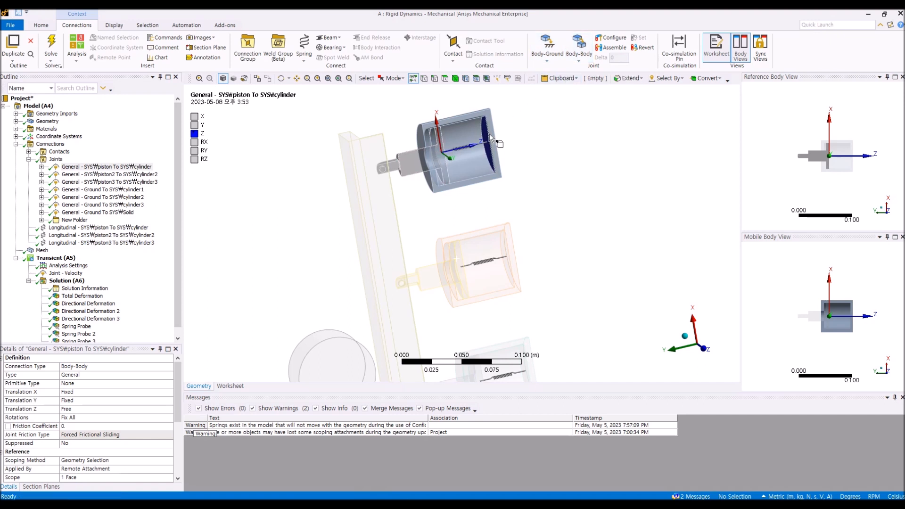
Step: Browse the Body-Body joint types without inserting a joint
left_click(580, 61)
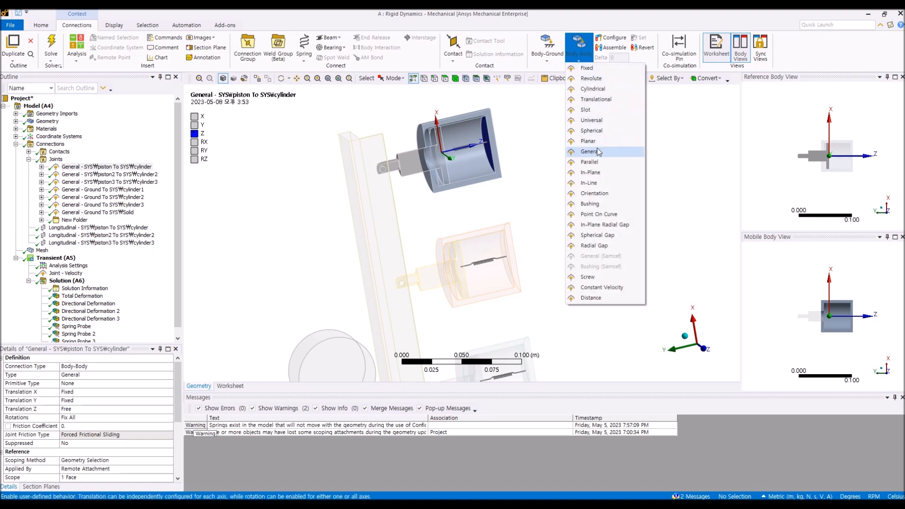
left_click(522, 141)
middle_click_drag(520, 141, 433, 172)
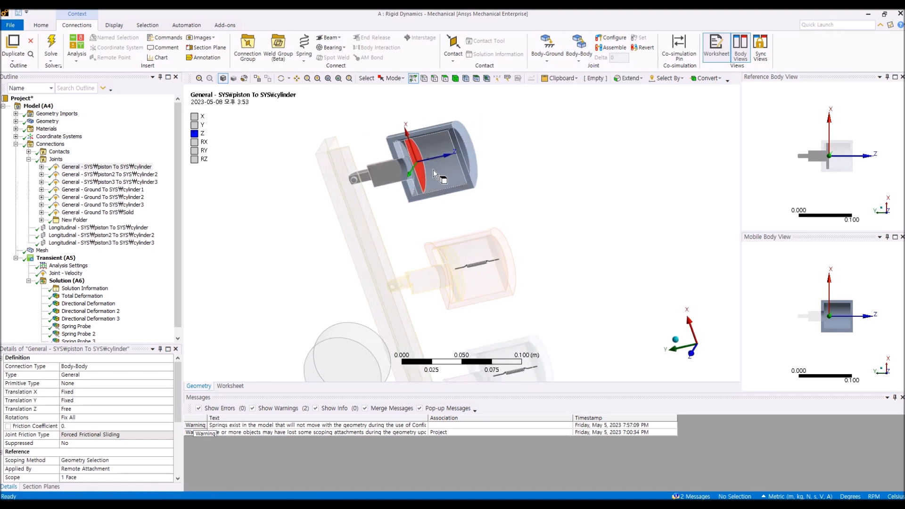
Step: Review the reference and mobile scope faces of the piston To cylinder general joint in its details
left_click(179, 412)
scroll(179, 413, "down", 4)
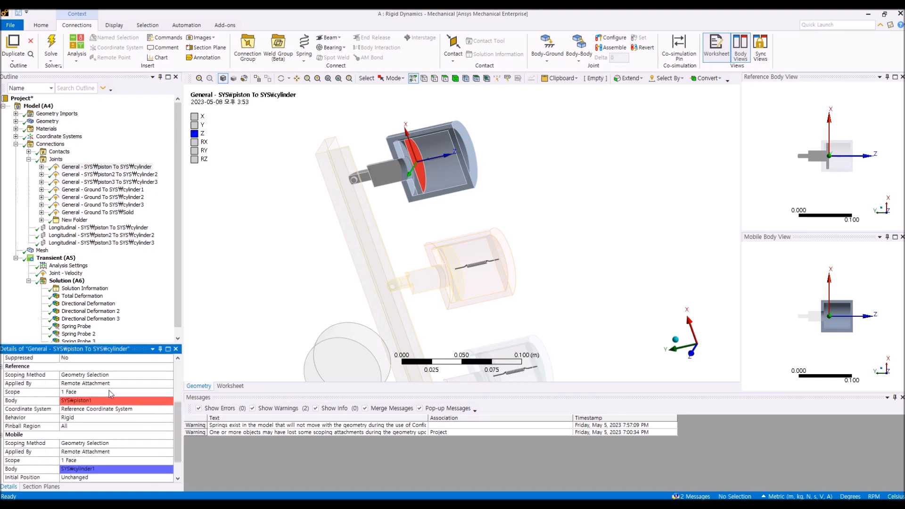
left_click(110, 392)
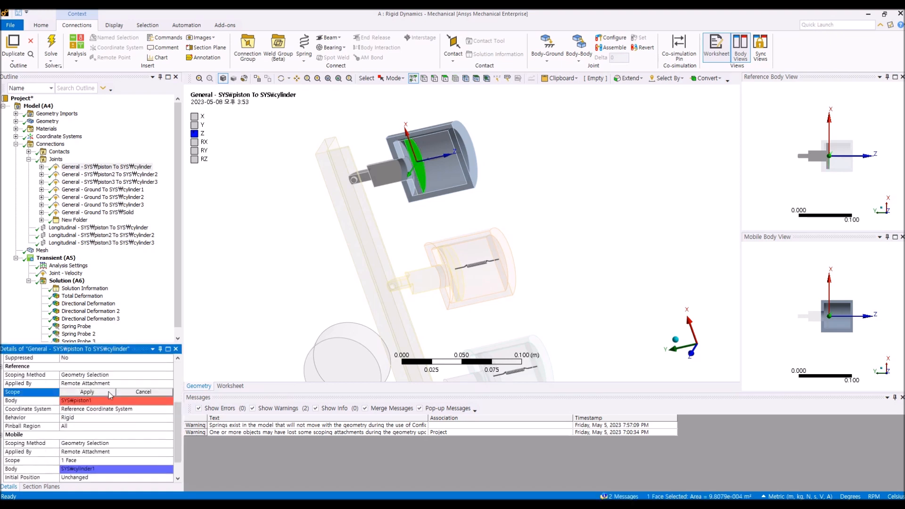
left_click(231, 350)
left_click(155, 392)
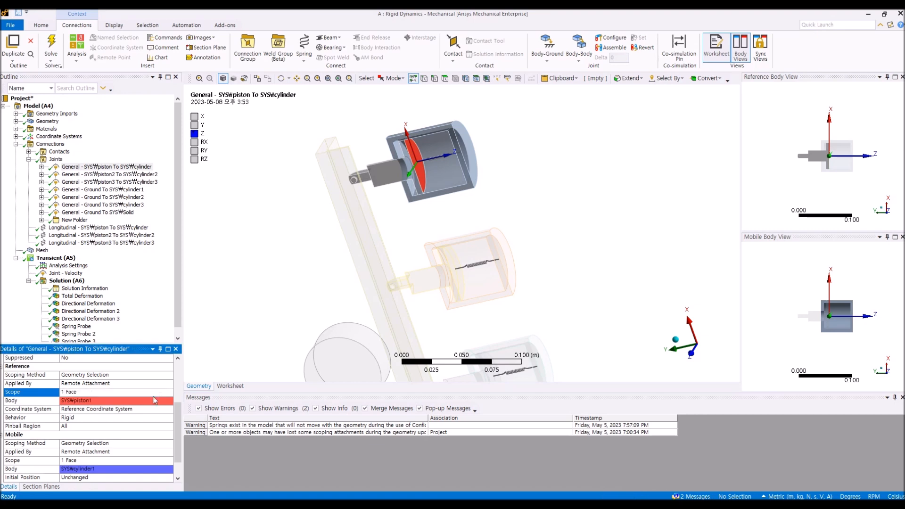
left_click(127, 461)
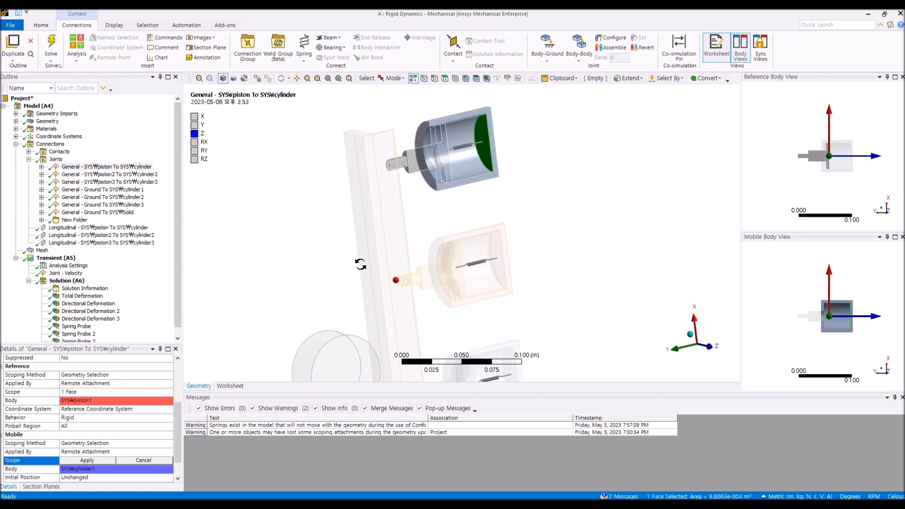
left_click(161, 462)
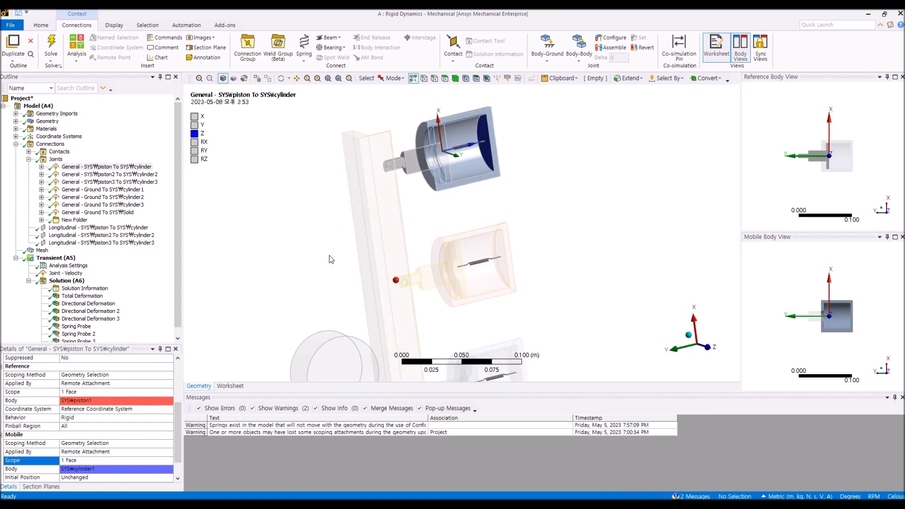
middle_click_drag(330, 256, 308, 245)
left_click_drag(179, 411, 184, 362)
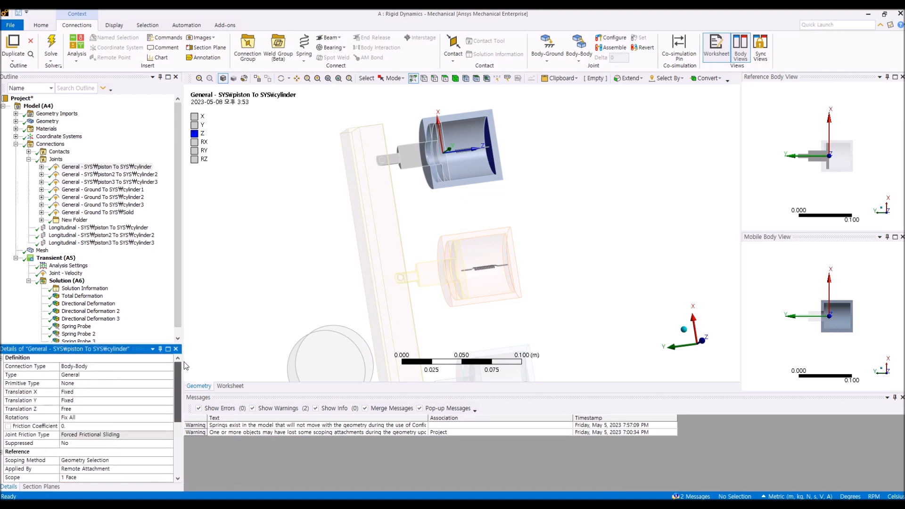
middle_click_drag(496, 186, 282, 323)
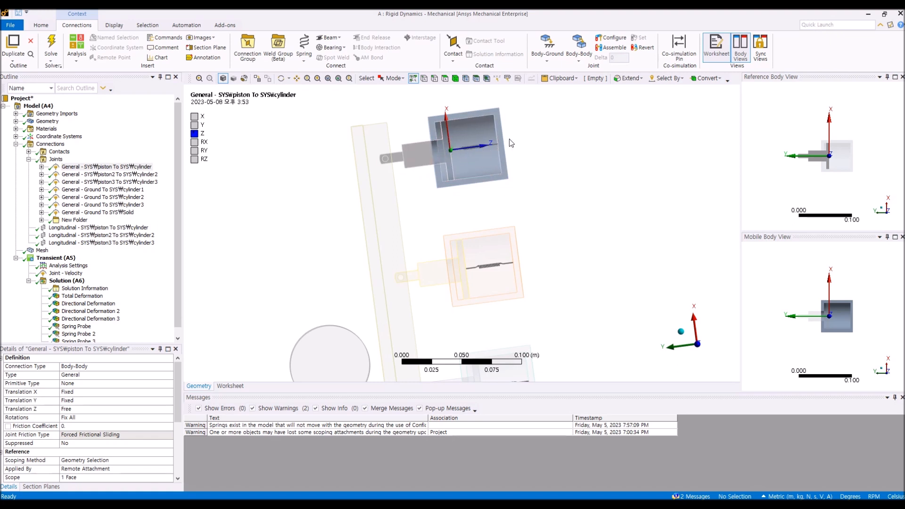
Step: Review the piston2 and piston3 To cylinder general joints in their worksheets and in the geometry view
left_click(136, 174)
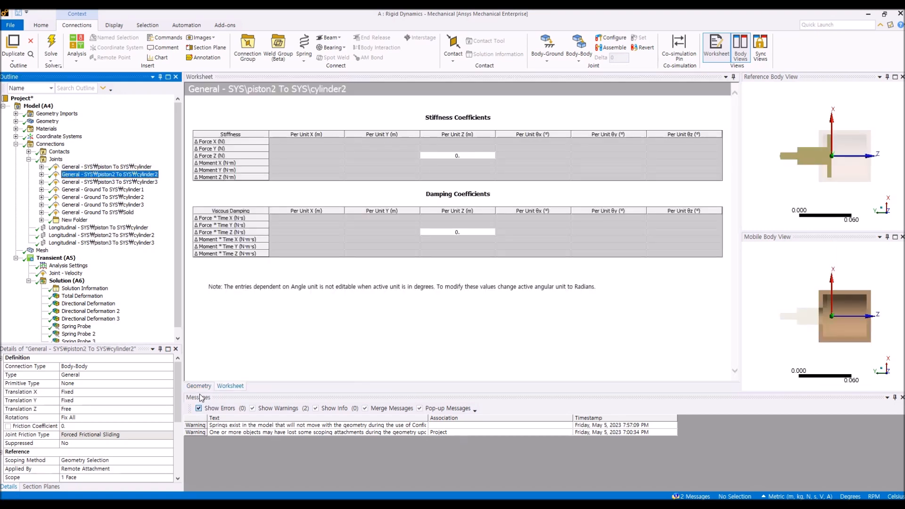
left_click(199, 386)
left_click(137, 182)
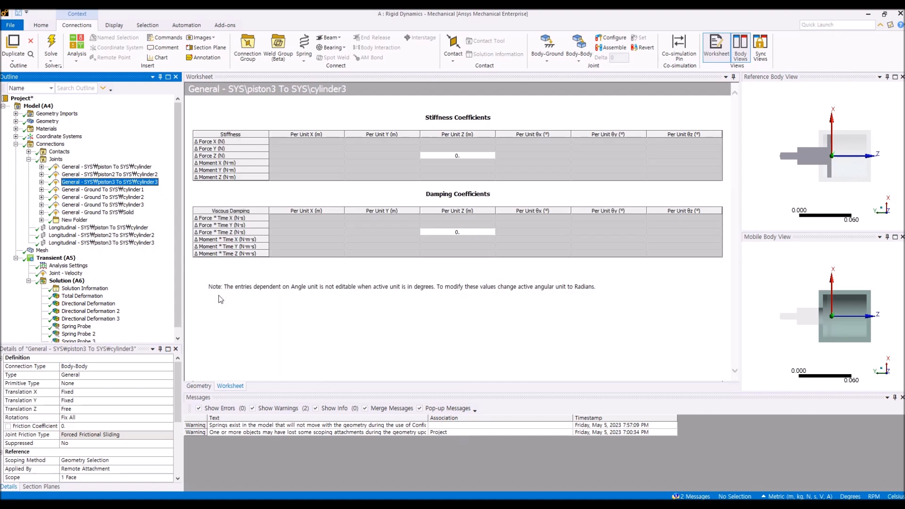
left_click(199, 386)
middle_click_drag(297, 346, 387, 256)
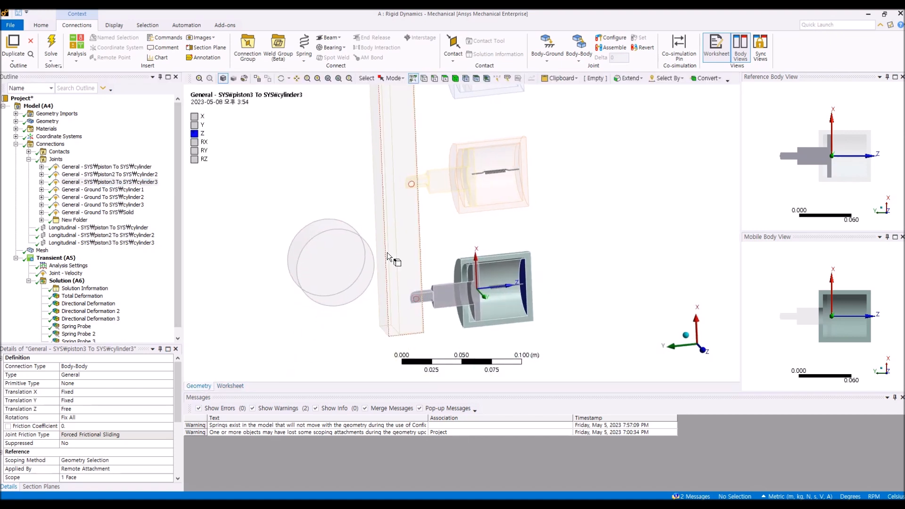
Step: Select the Ground To cylinder1 general joint and inspect its worksheet and geometry
left_click(130, 190)
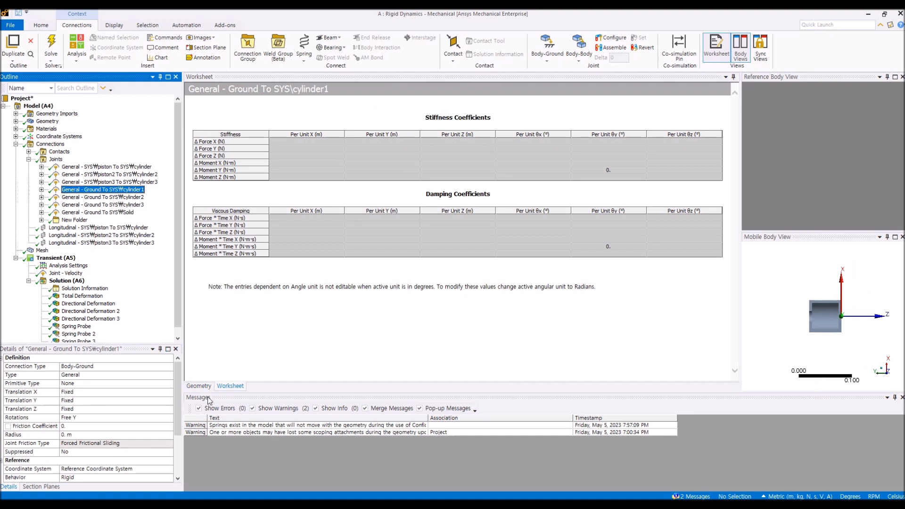
left_click(204, 388)
middle_click_drag(554, 229, 489, 326, "ctrl")
middle_click_drag(510, 196, 508, 206)
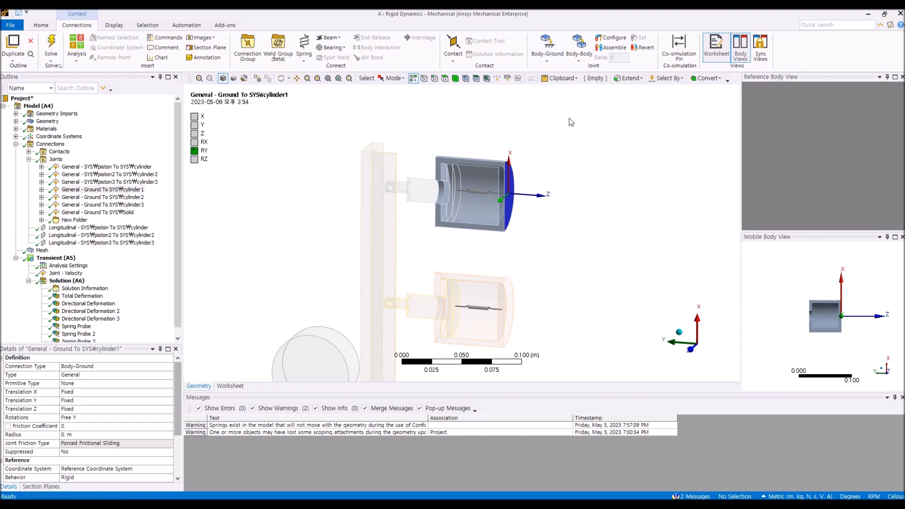
Step: Browse the Body-Ground joint types and the Ground To cylinder1 joint's Rotations options without changing anything
left_click(547, 52)
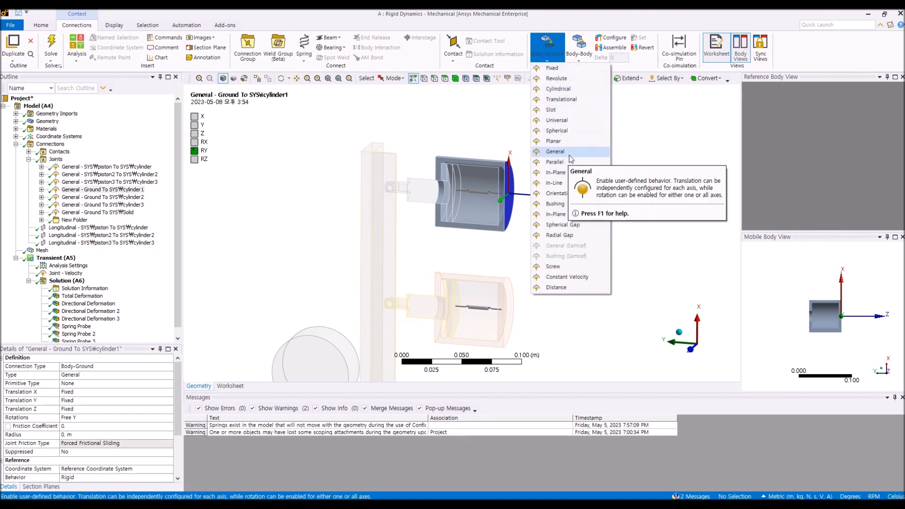
key("Escape")
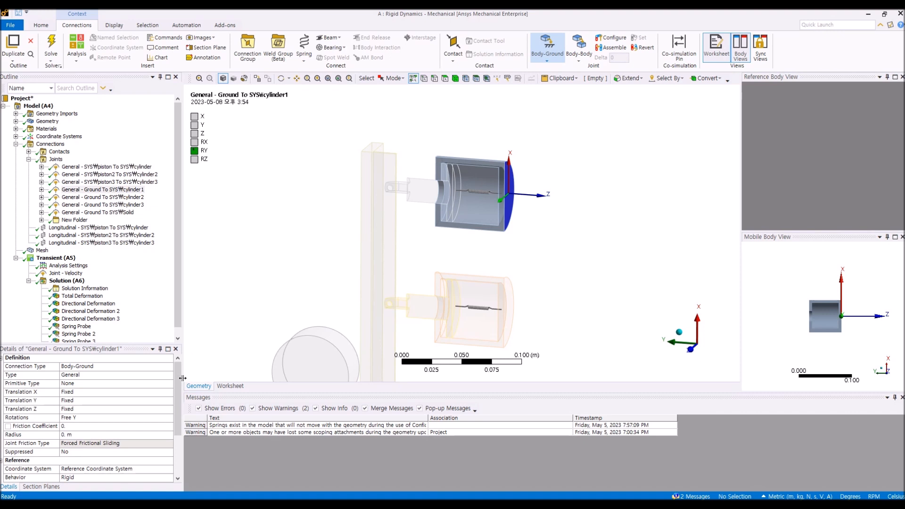
scroll(108, 373, "down", 2)
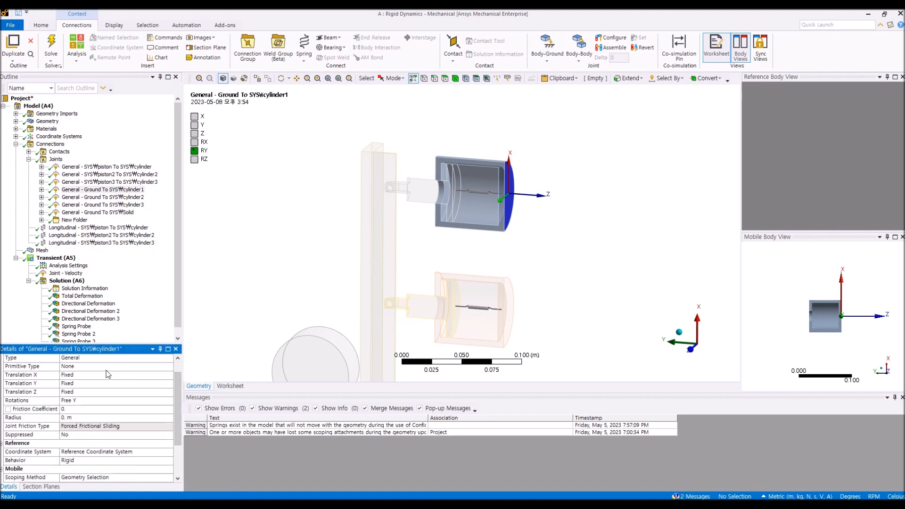
middle_click_drag(518, 279, 501, 209)
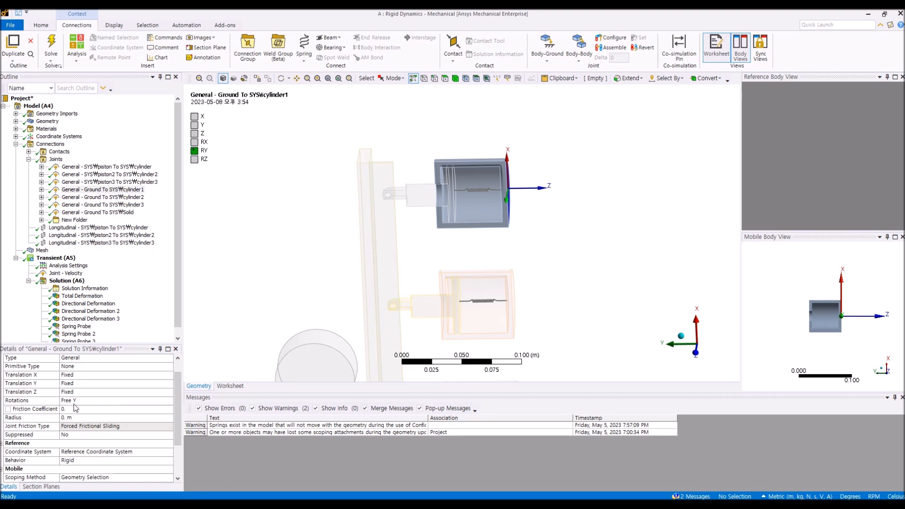
left_click(170, 401)
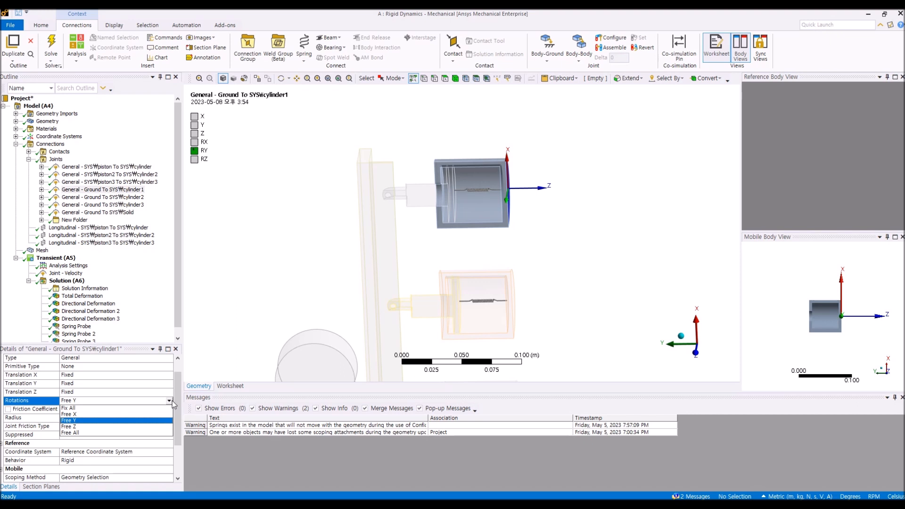
left_click(179, 402)
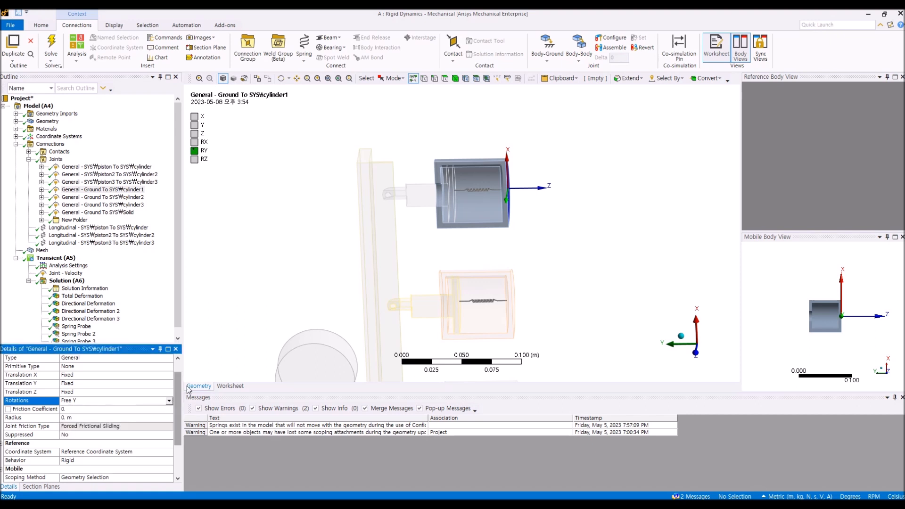
Step: Review the Ground To cylinder2 and Ground To cylinder3 general joints in their worksheets and geometry
left_click(128, 198)
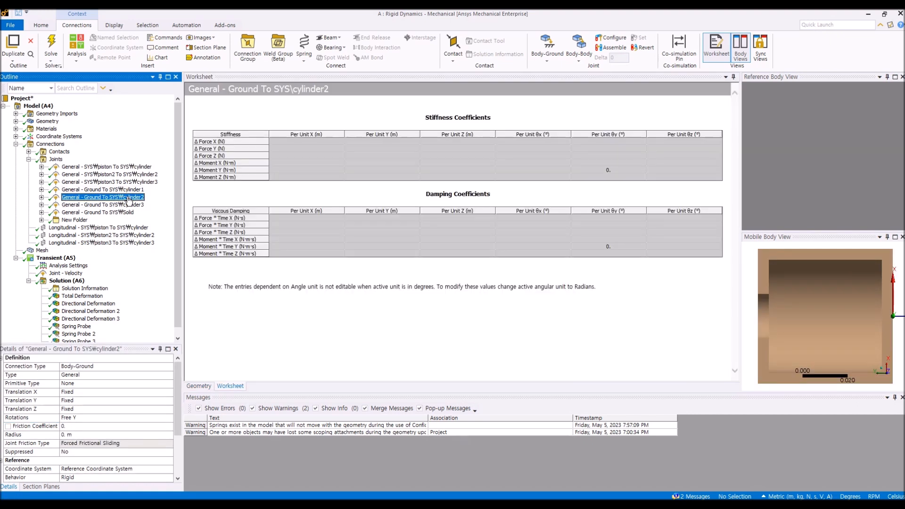
left_click(200, 386)
middle_click_drag(426, 309, 424, 213, "ctrl")
scroll(429, 245, "up", 4)
scroll(429, 246, "down", 5)
left_click(134, 204)
left_click(199, 386)
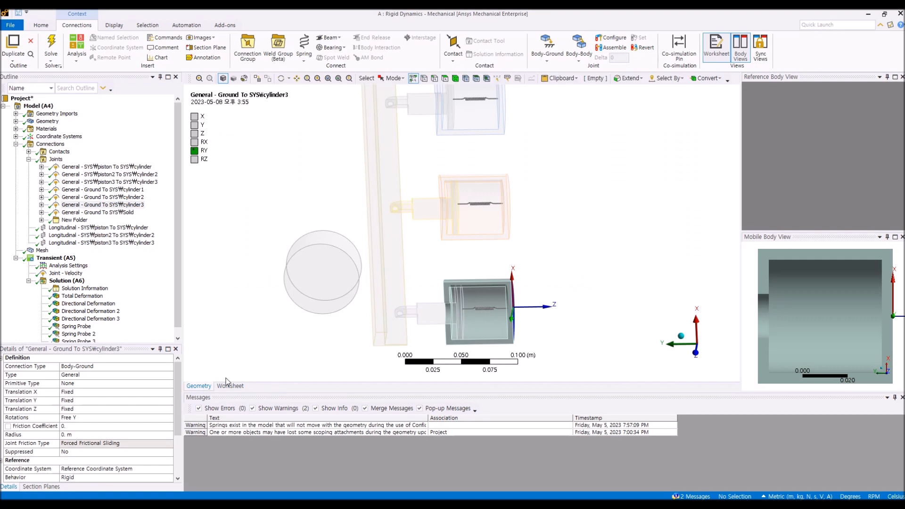
Step: Review the Ground To Solid joint's worksheet and geometry, and browse Body-Ground joint types without inserting one
left_click(95, 213)
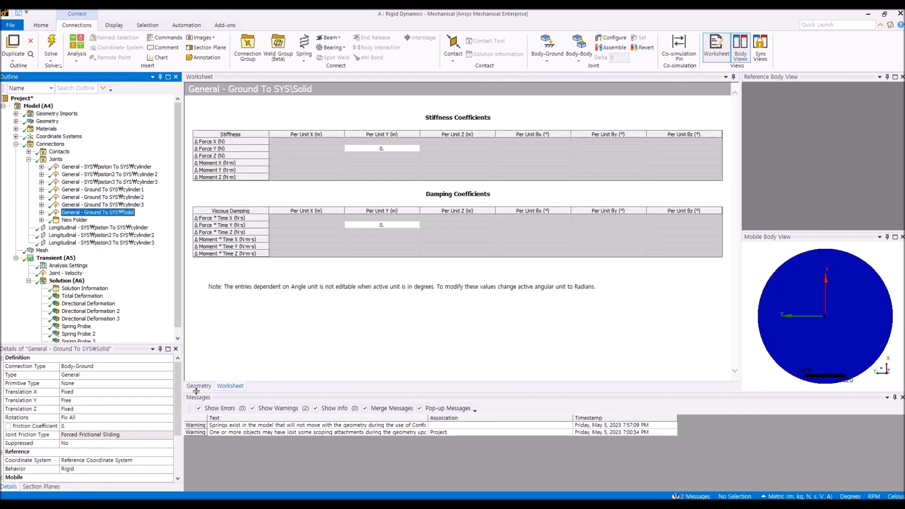
left_click(198, 387)
middle_click_drag(295, 314, 350, 313)
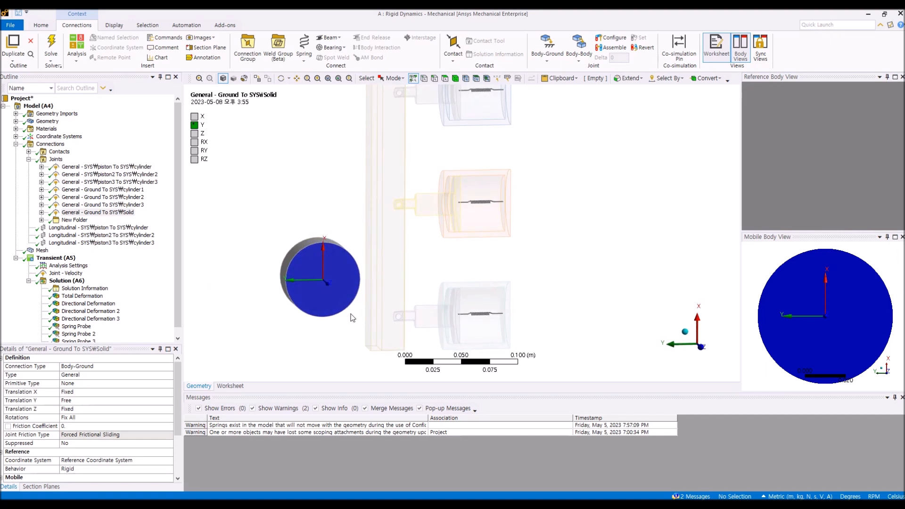
mouse_move(324, 322)
middle_mouse_down()
mouse_move(315, 311)
mouse_move(320, 324)
middle_mouse_up()
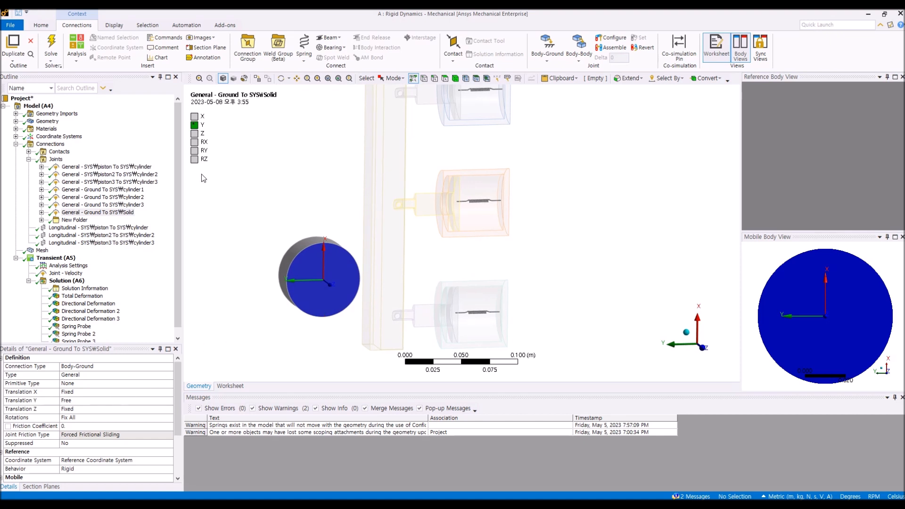
left_click(548, 59)
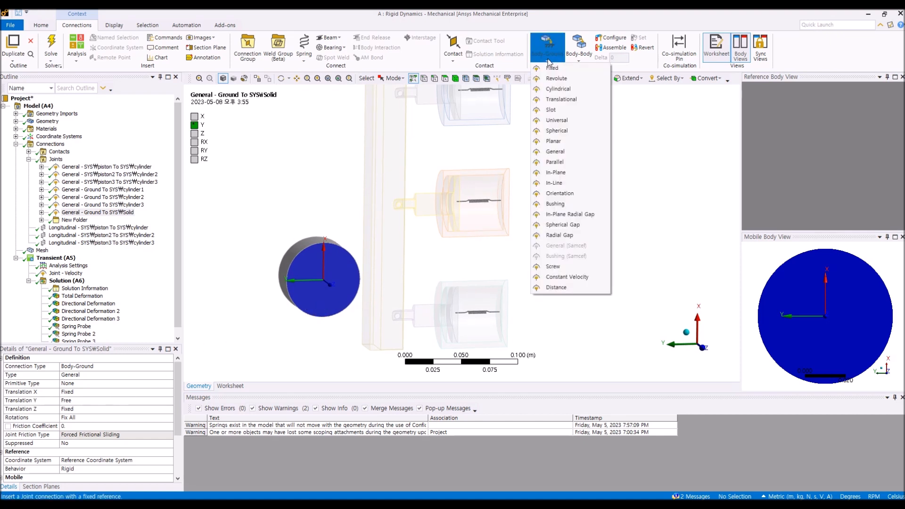
left_click(210, 255)
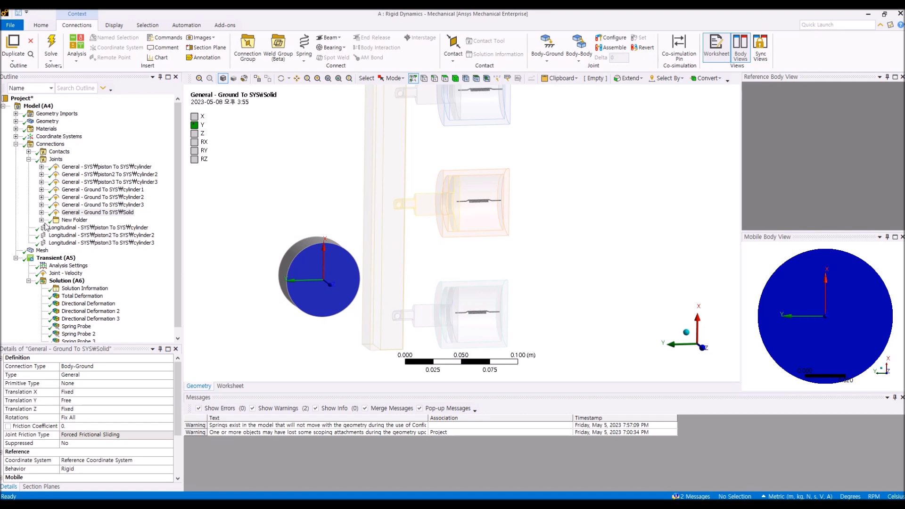
Step: Expand New Folder and inspect the piston1 To plate general joint's worksheet and geometry up close
left_click(41, 220)
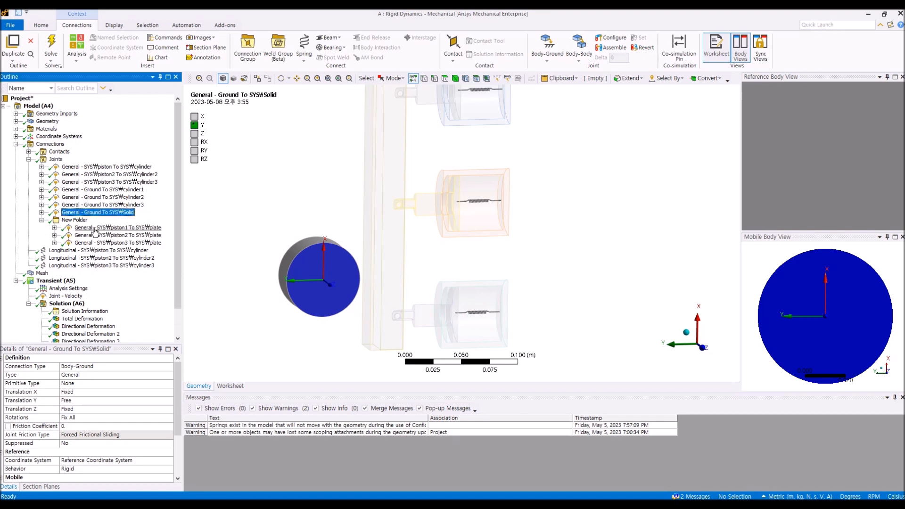
left_click(95, 229)
left_click(192, 387)
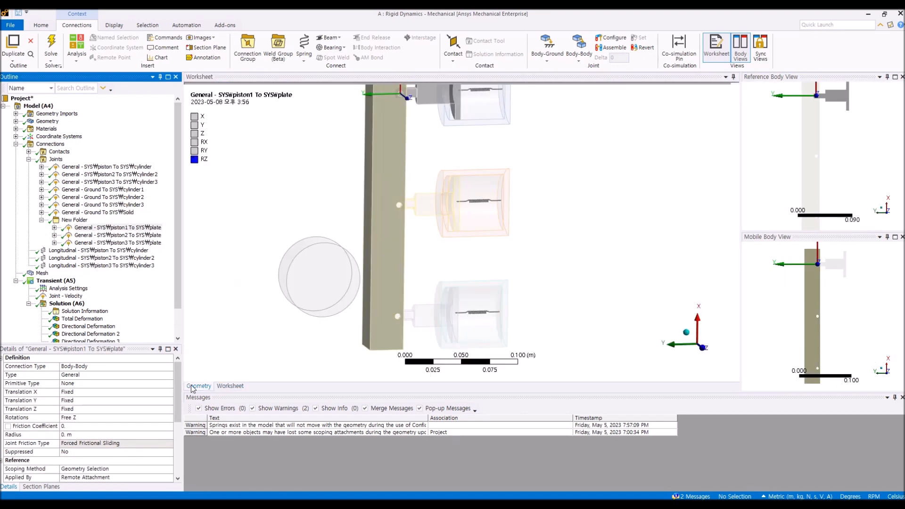
middle_click_drag(449, 160, 394, 278, "ctrl")
scroll(400, 223, "down", 2)
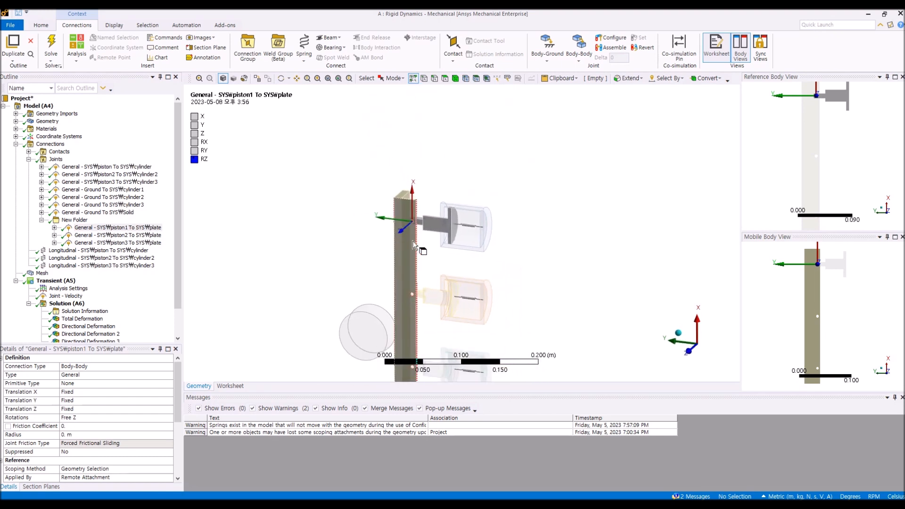
scroll(419, 245, "up", 5)
middle_click_drag(415, 242, 577, 283, "ctrl")
scroll(500, 273, "up", 2)
scroll(500, 273, "up", 2)
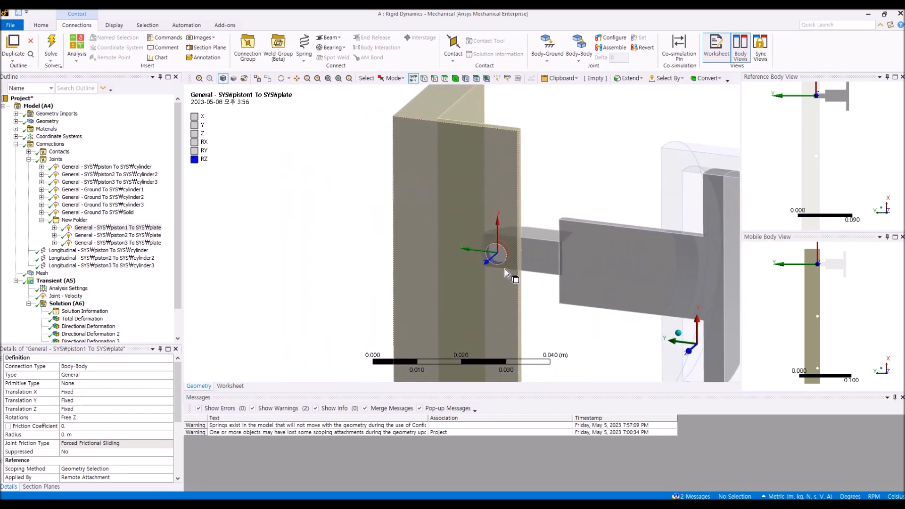
scroll(484, 289, "up", 3)
middle_click_drag(482, 287, 457, 271)
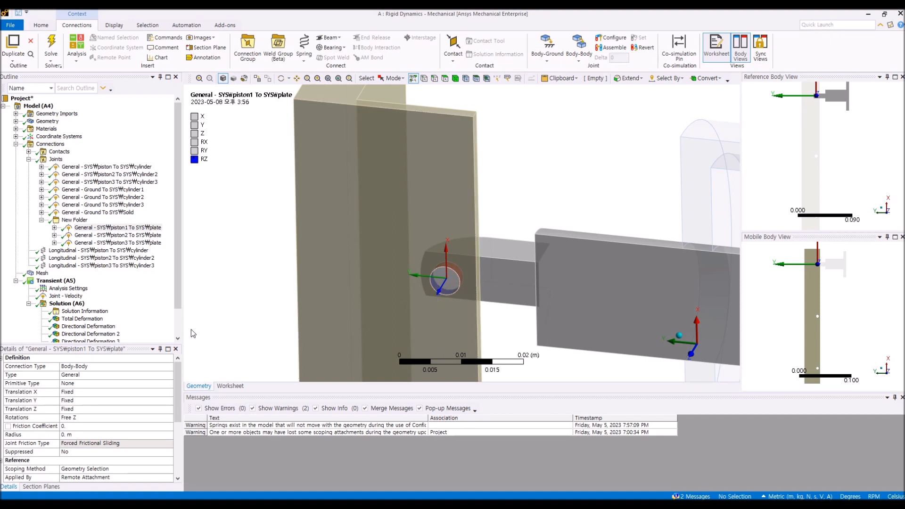
Step: Browse Body-Body joint types and review the piston1 To plate joint's reference and mobile scope faces in its details
left_click(577, 56)
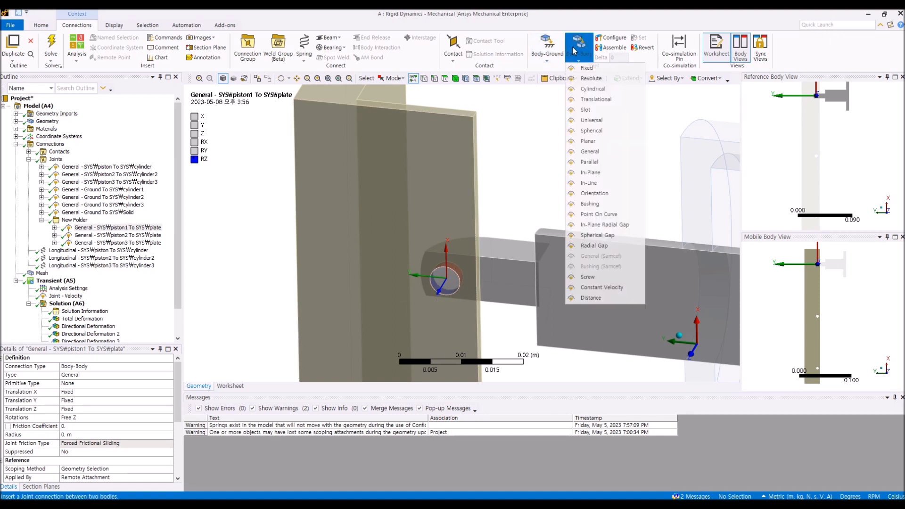
left_click(536, 134)
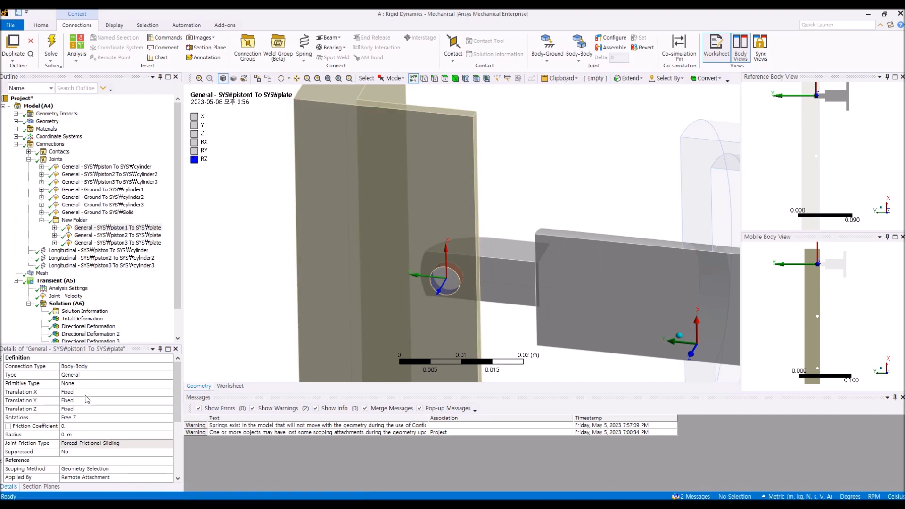
scroll(84, 457, "down", 4)
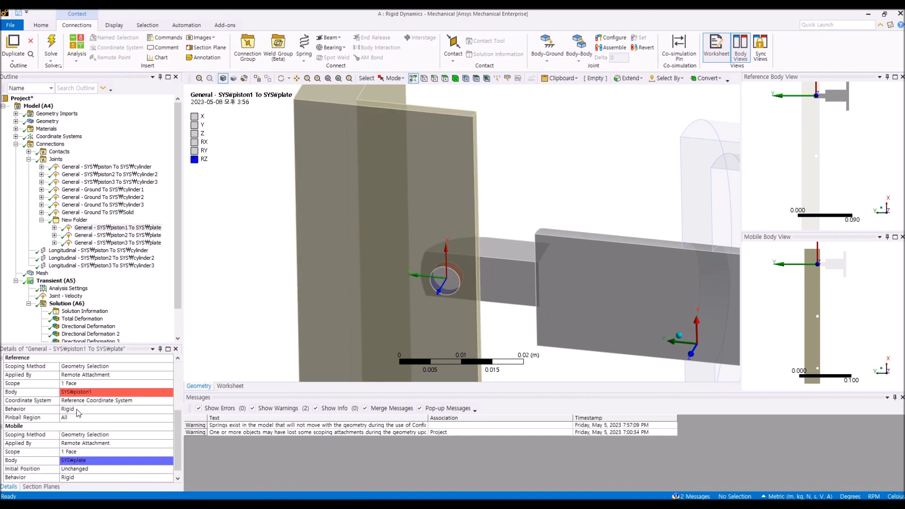
left_click(85, 384)
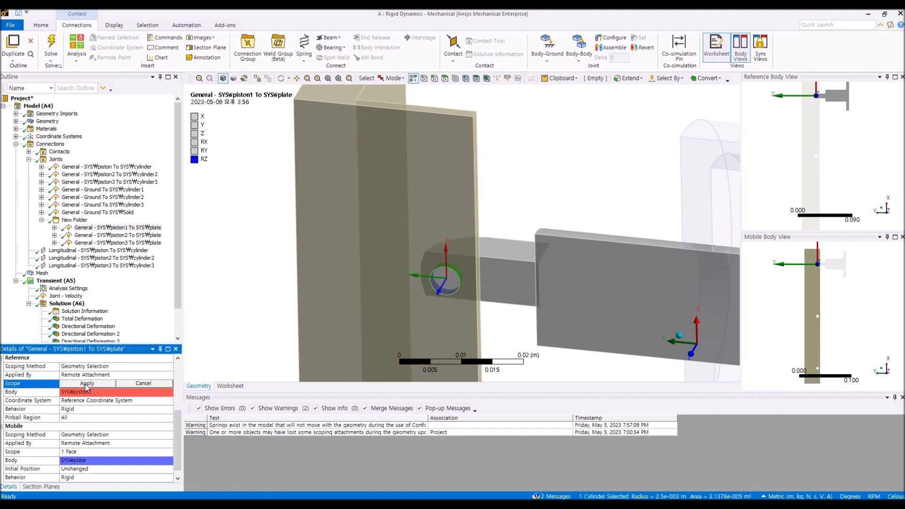
left_click(87, 452)
left_click(144, 452)
left_click_drag(177, 422, 184, 374)
left_click(248, 323)
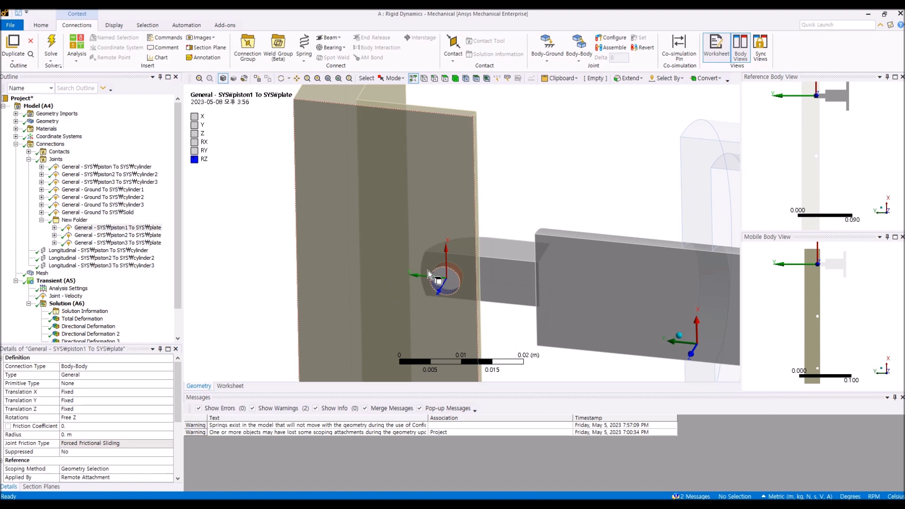
middle_click_drag(440, 286, 428, 286)
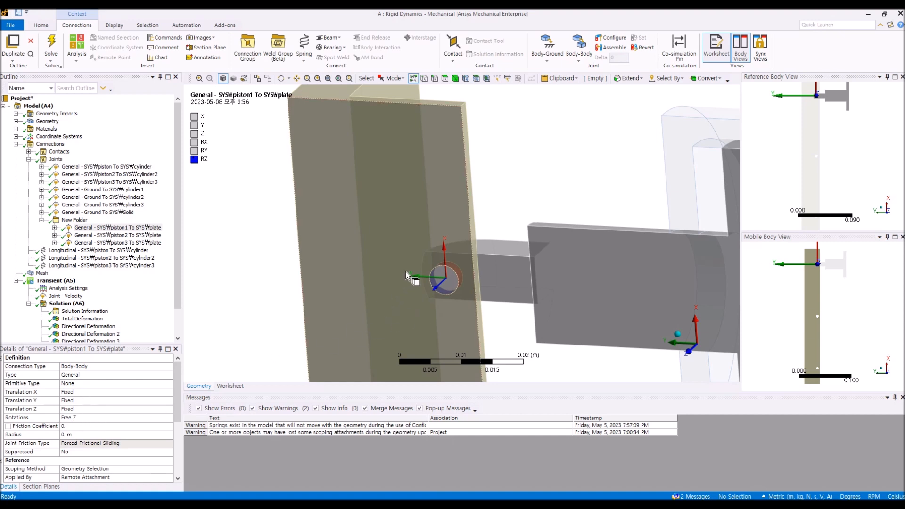
Step: Review the piston2 and piston3 To plate general joints in their worksheets and geometry
scroll(294, 254, "up", 3)
scroll(294, 254, "down", 5)
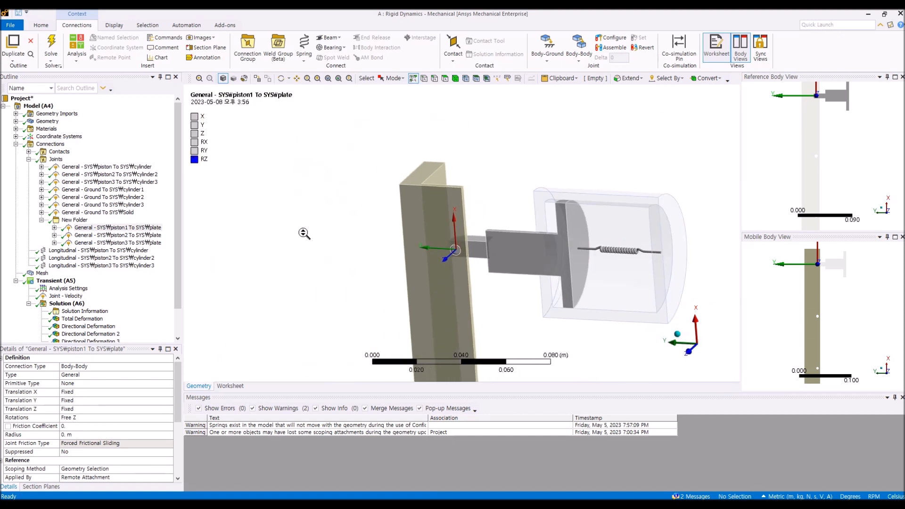
left_click(132, 235)
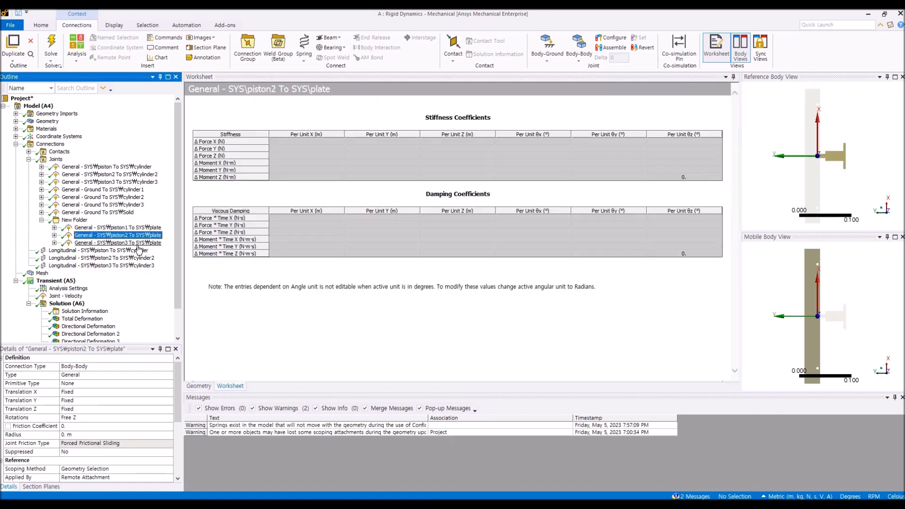
left_click(200, 386)
left_click(142, 243)
left_click(208, 388)
middle_click_drag(457, 280, 443, 96, "ctrl")
middle_click_drag(414, 310, 437, 296)
scroll(442, 297, "down", 4)
middle_click_drag(481, 244, 446, 353, "ctrl")
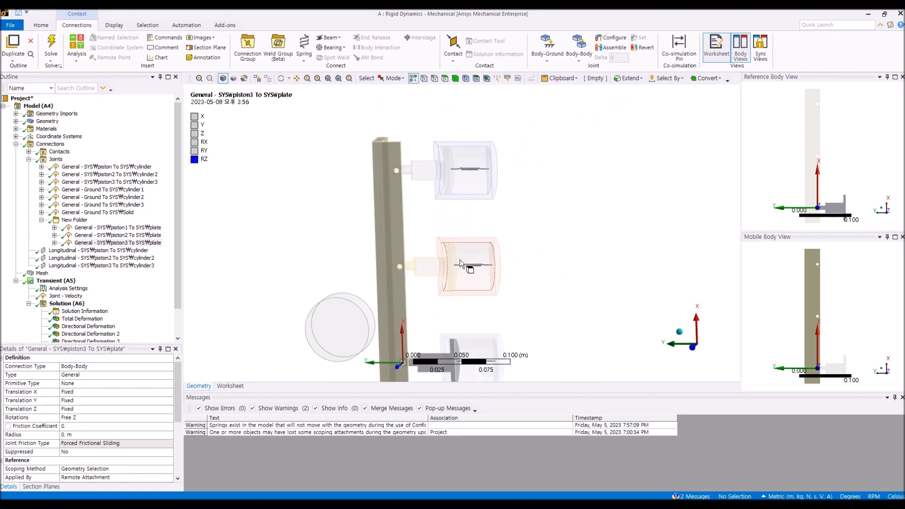
scroll(469, 231, "down", 2)
middle_click_drag(471, 215, 490, 263, "ctrl")
scroll(467, 273, "up", 4)
scroll(467, 274, "up", 2)
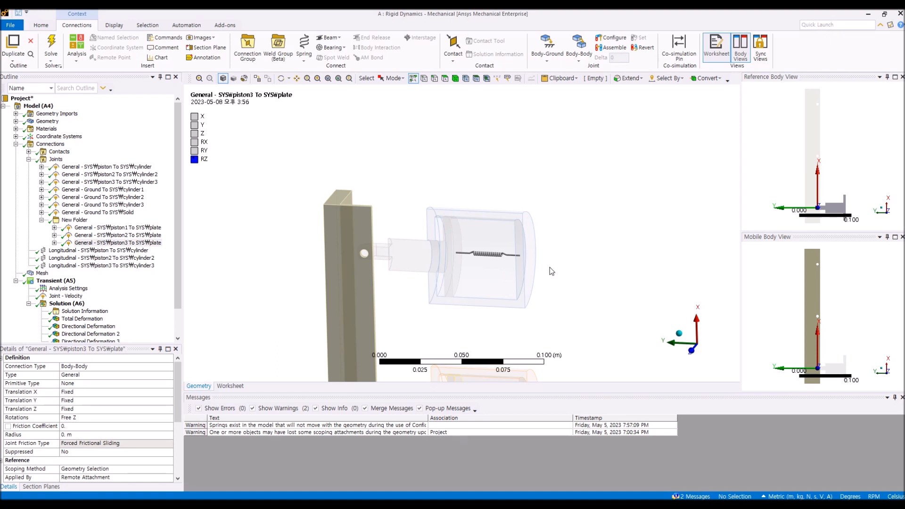
Step: Select the piston To cylinder longitudinal spring, view it in the geometry and open the spring insertion options
left_click(133, 250)
middle_click_drag(707, 257, 568, 287)
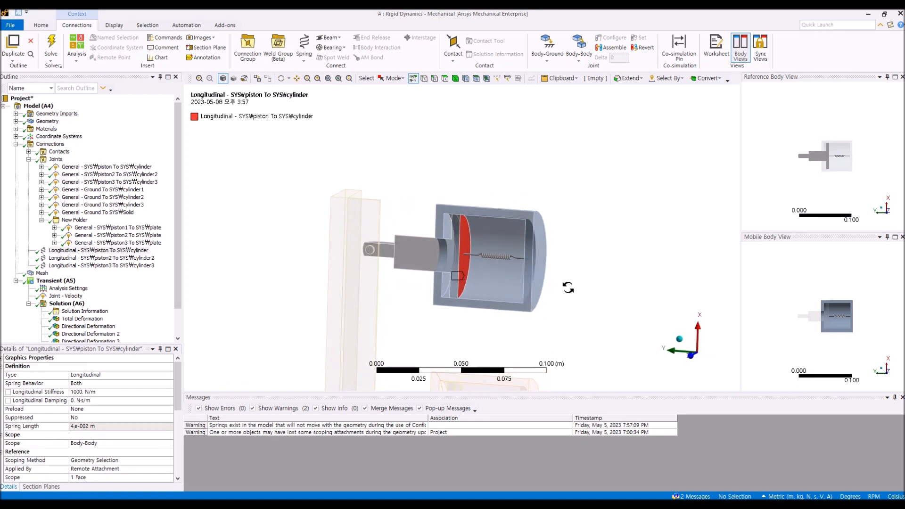
left_click(304, 52)
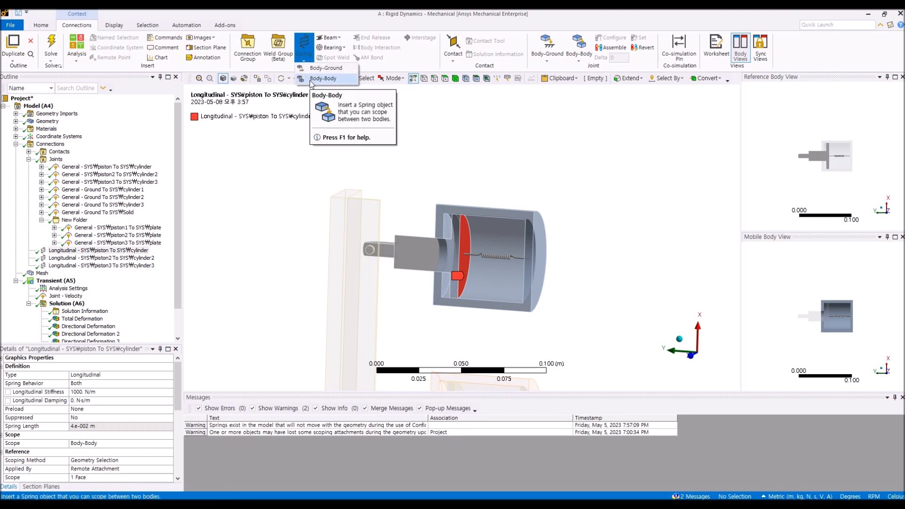
Step: Review the piston2 and piston3 To cylinder longitudinal springs in the geometry
left_click(242, 273)
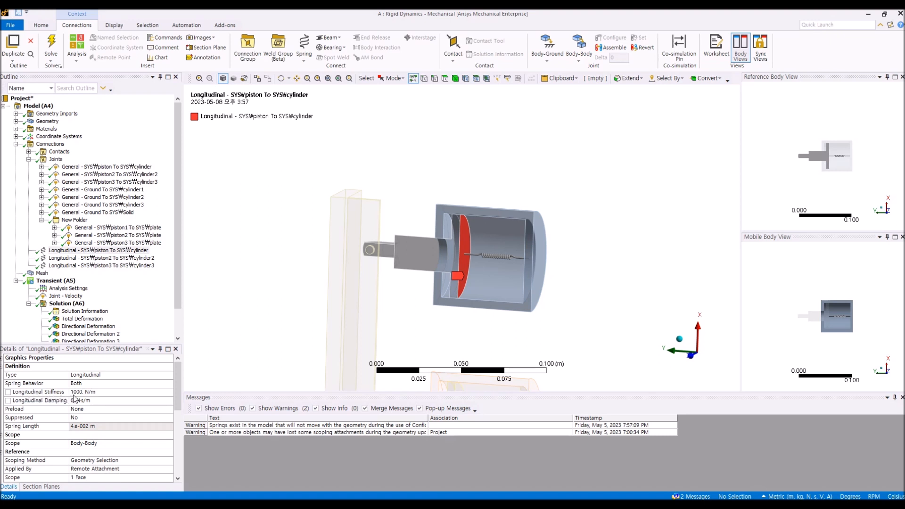
middle_click_drag(268, 292, 428, 220)
scroll(451, 278, "up", 3)
scroll(451, 278, "down", 4)
scroll(451, 278, "down", 3)
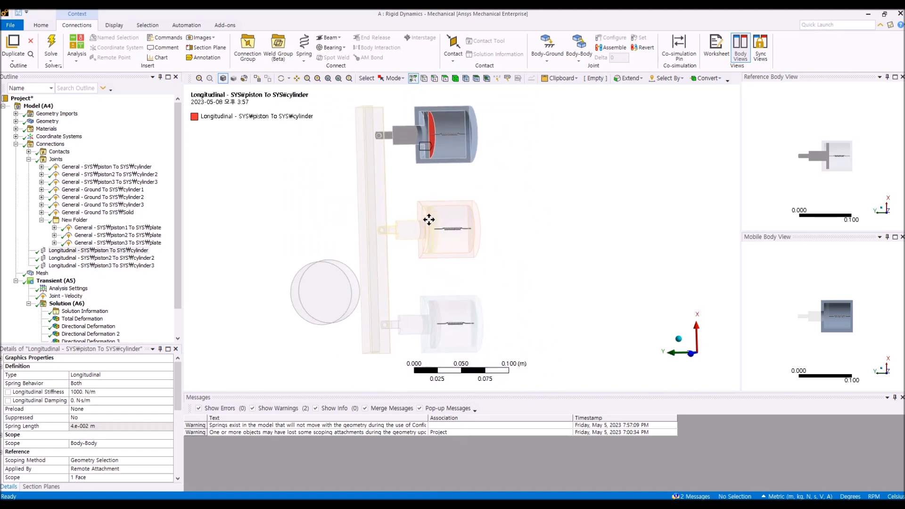
left_click(142, 259)
left_click(141, 265)
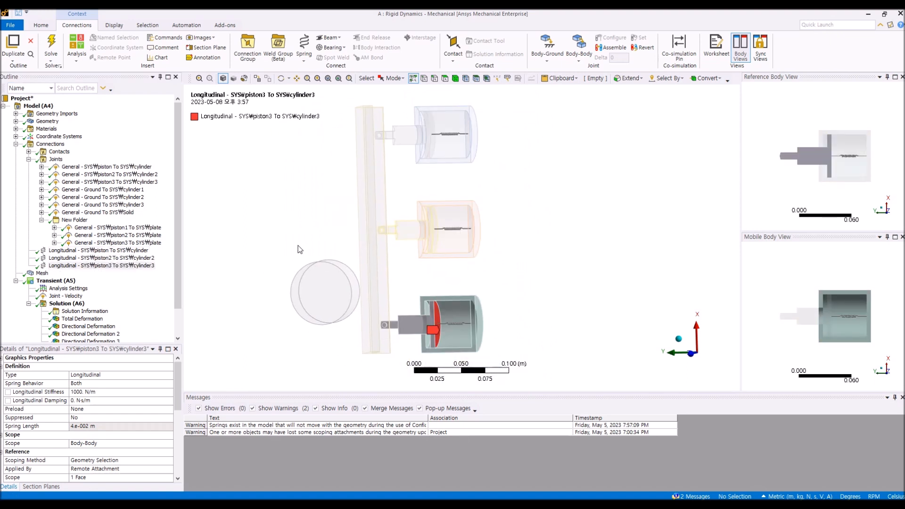
Step: Inspect the mesh on the pistons, cylinders, plate and roller up close and expand the mesh sizing details
left_click(44, 273)
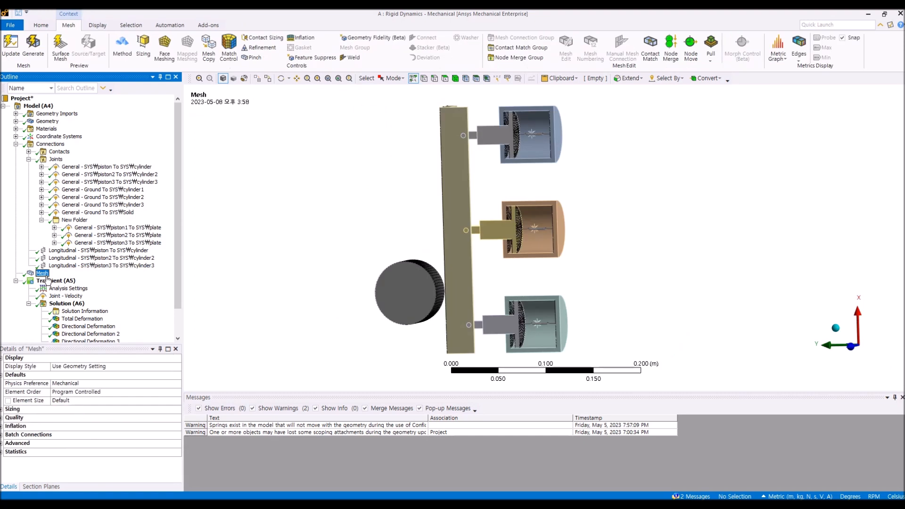
middle_click_drag(343, 279, 297, 283)
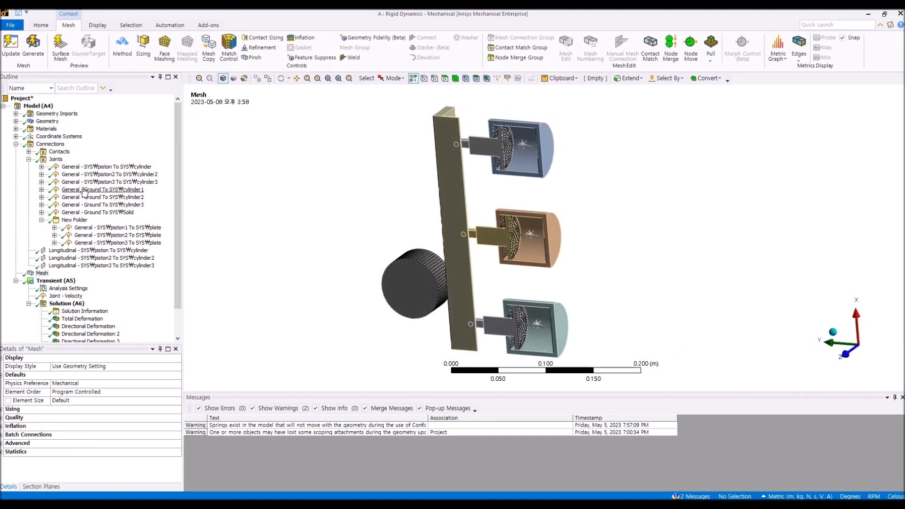
left_click(29, 159)
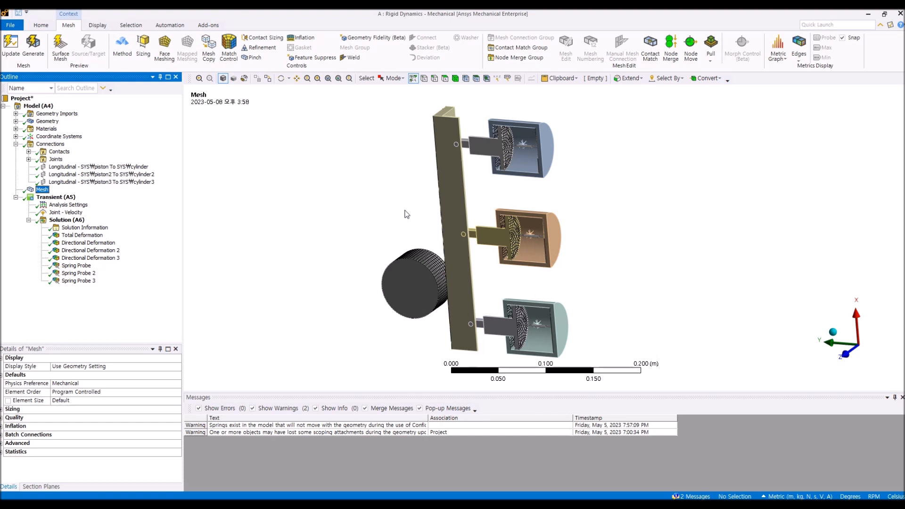
middle_click_drag(405, 211, 390, 249, "ctrl")
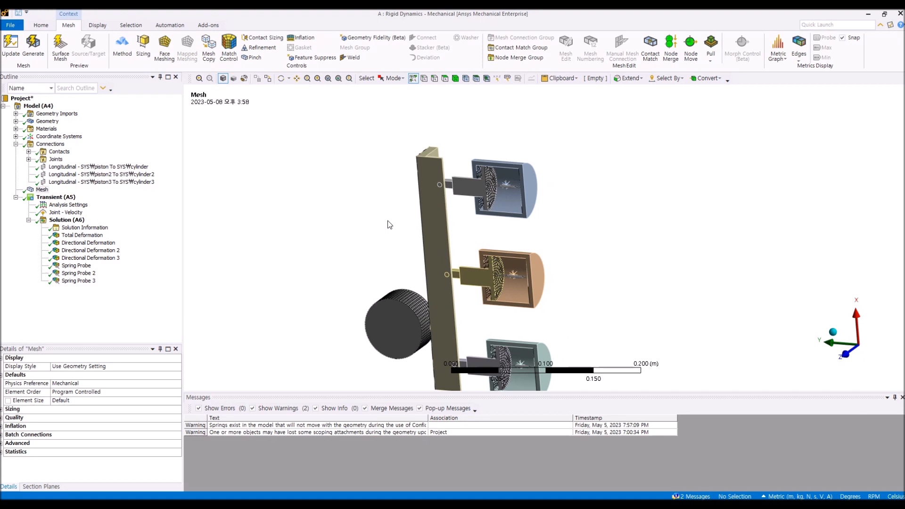
middle_click_drag(387, 269, 475, 239)
scroll(475, 239, "up", 3)
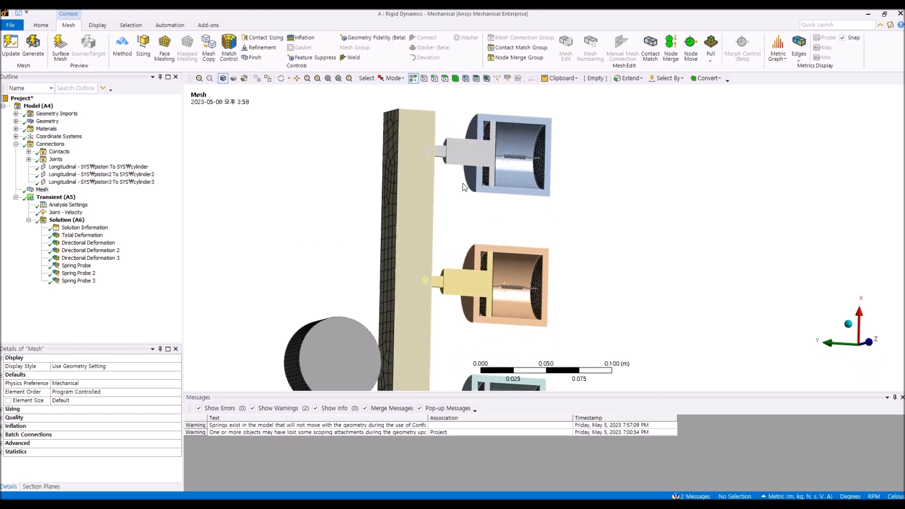
scroll(502, 273, "up", 6)
middle_click_drag(436, 165, 426, 274, "ctrl")
scroll(502, 273, "up", 4)
scroll(496, 282, "down", 8)
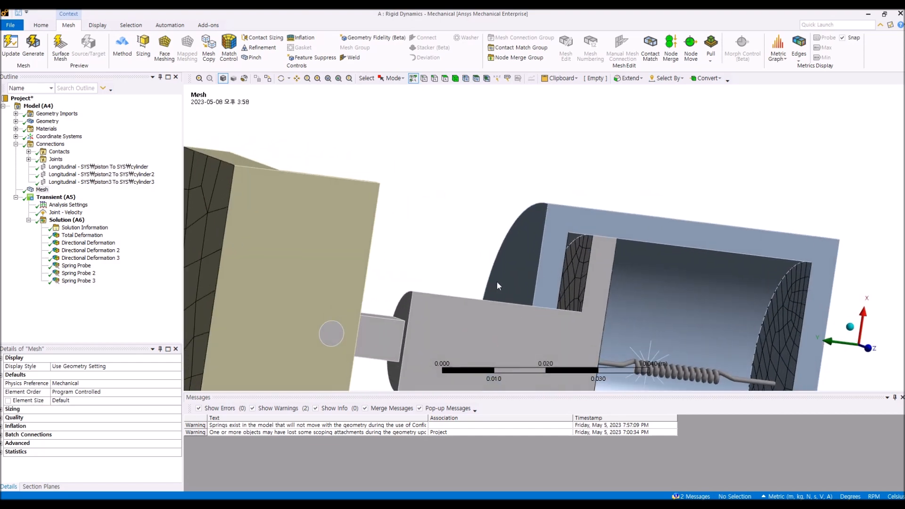
middle_click_drag(499, 282, 495, 216, "ctrl")
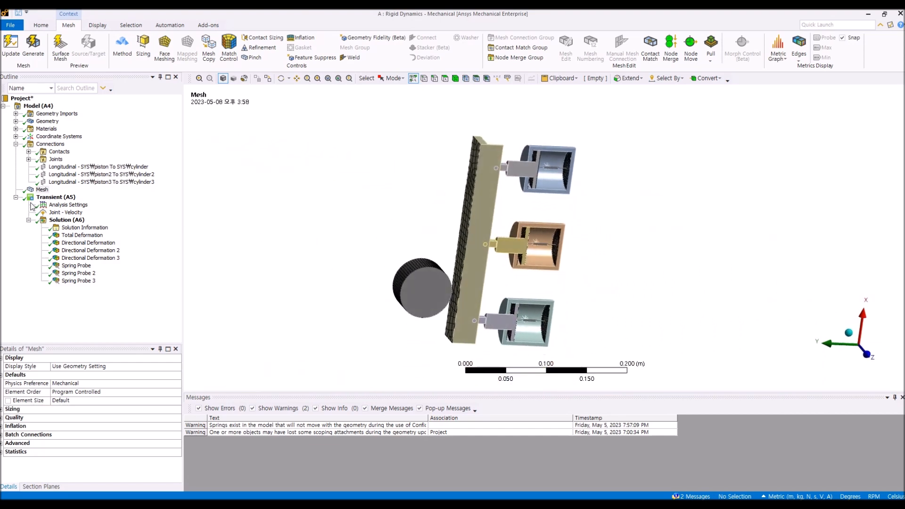
left_click(1, 410)
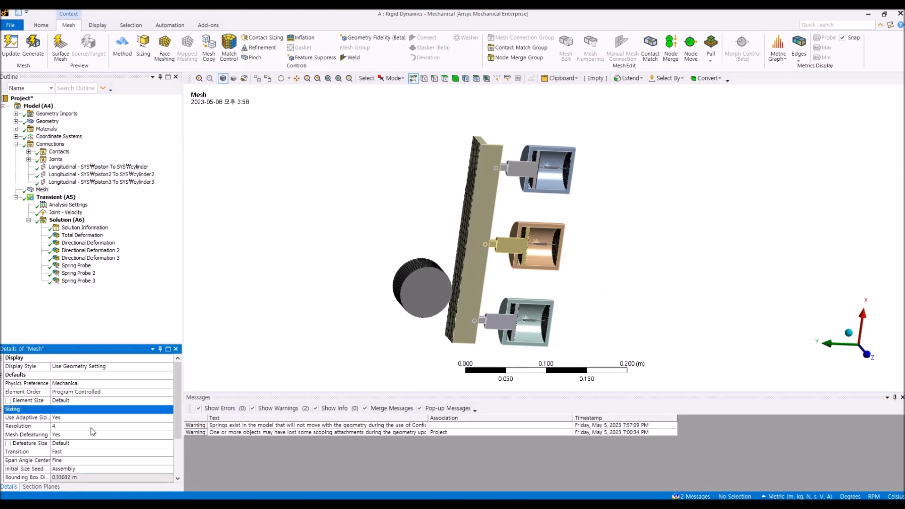
Step: Review the Transient analysis settings and browse the available load and support types
left_click(140, 328)
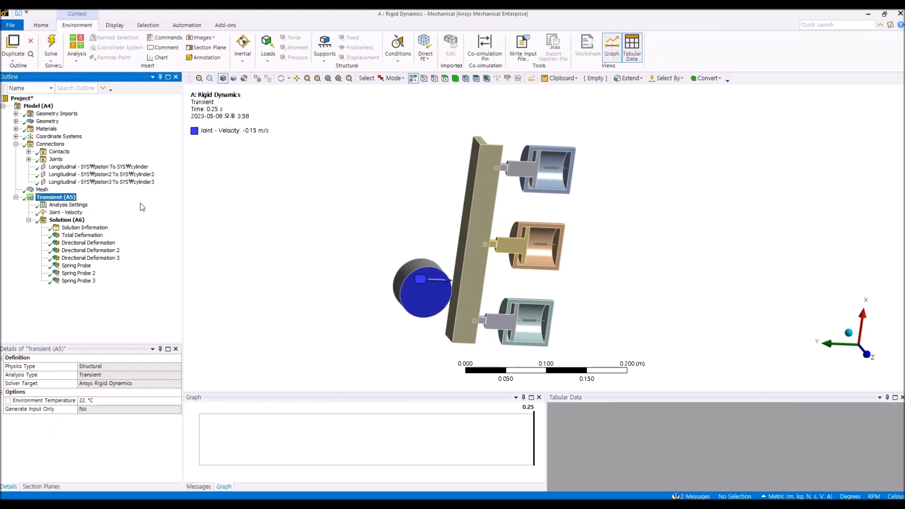
left_click(79, 206)
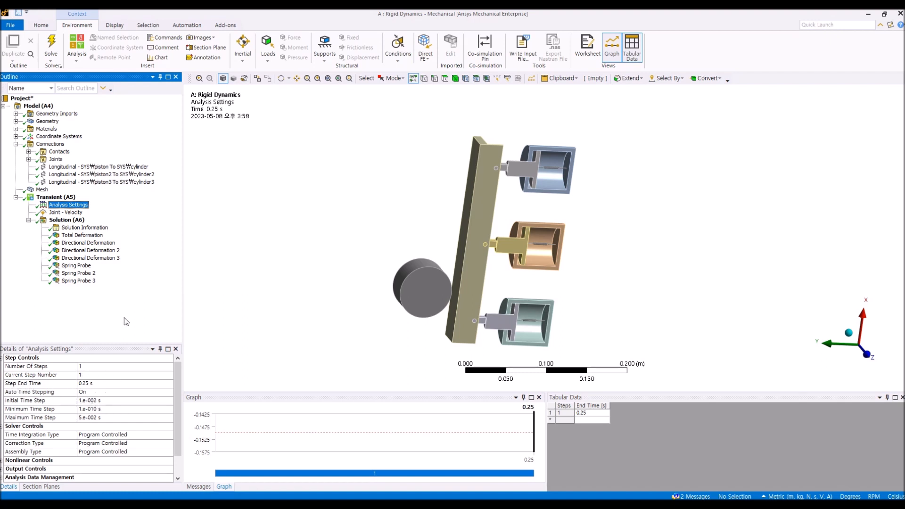
middle_click_drag(405, 252, 403, 272)
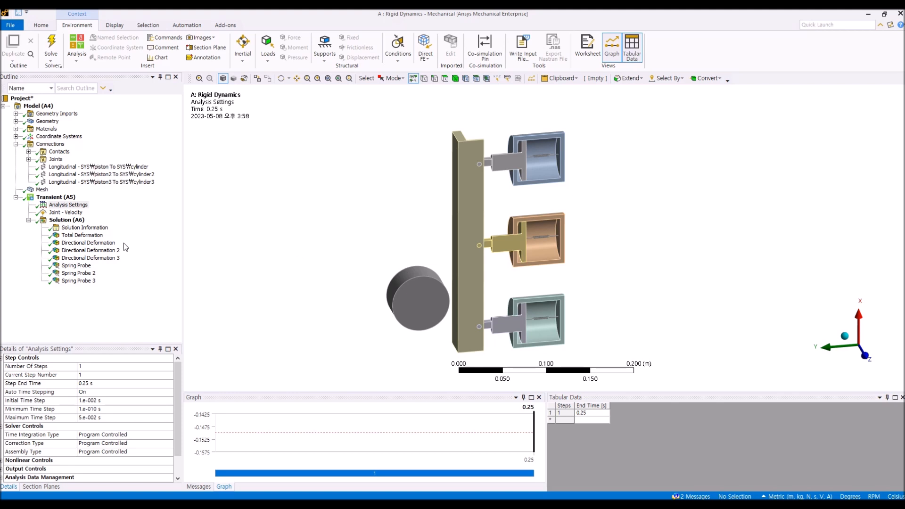
left_click(67, 199)
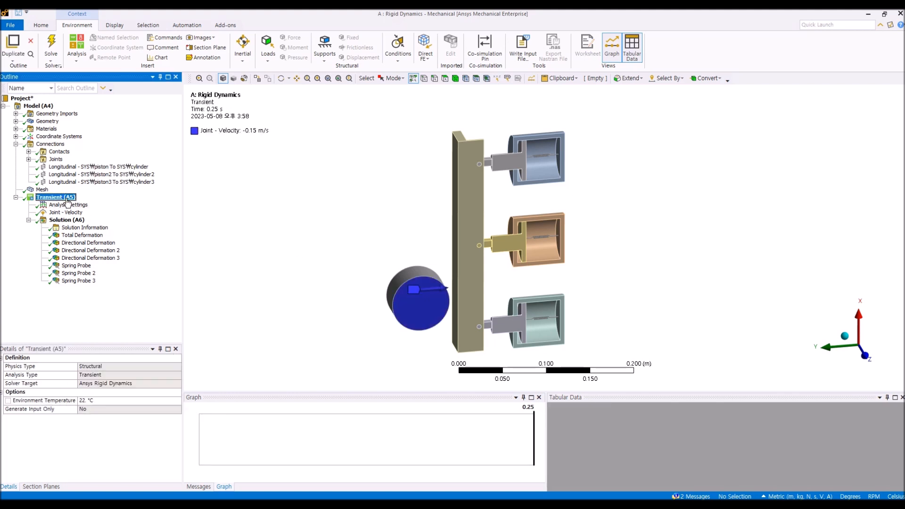
left_click(271, 60)
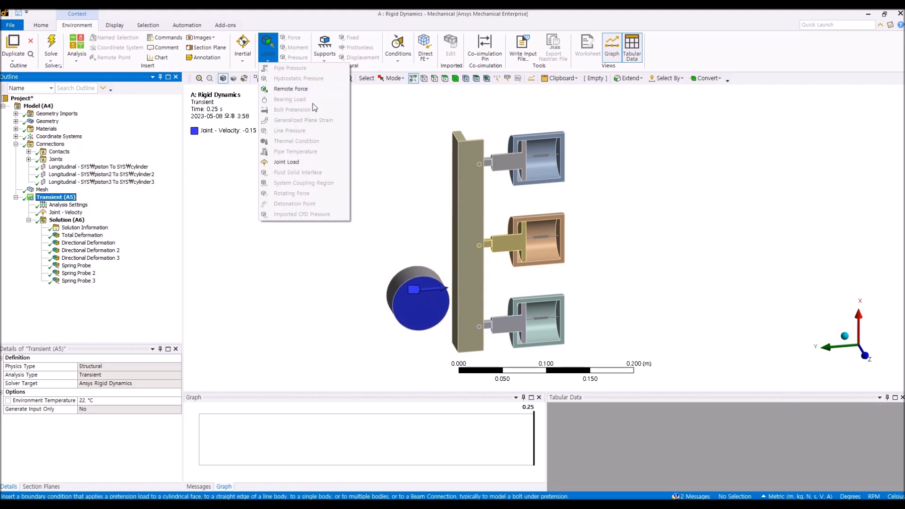
left_click(324, 49)
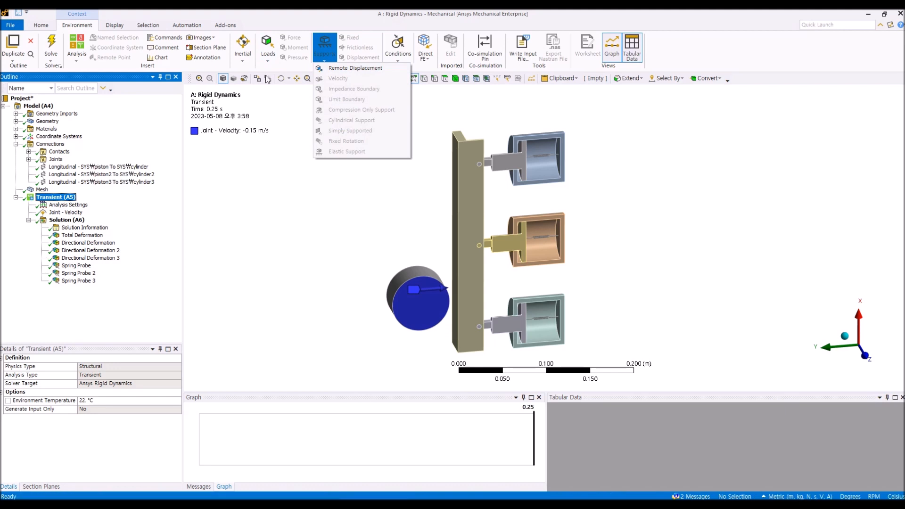
left_click(267, 47)
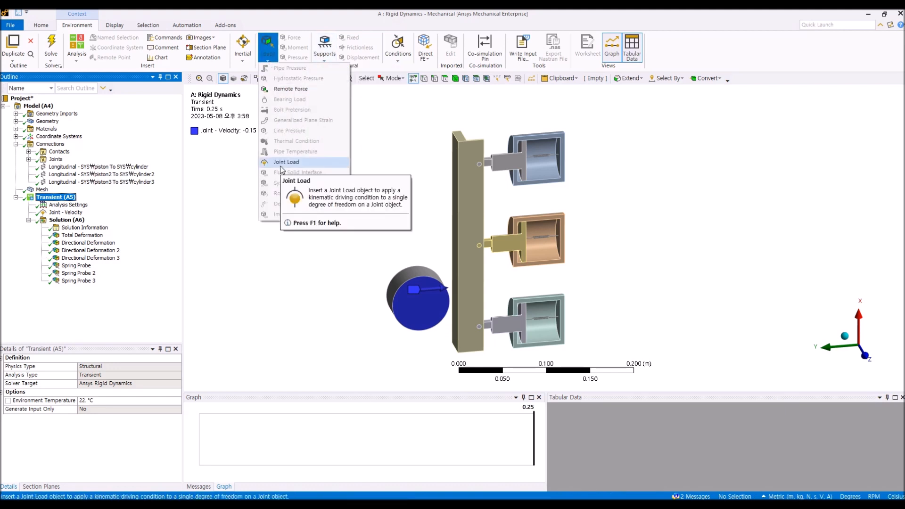
Step: Review the Joint - Velocity load's joint scope and the Ground To Solid general joint it references
left_click(70, 212)
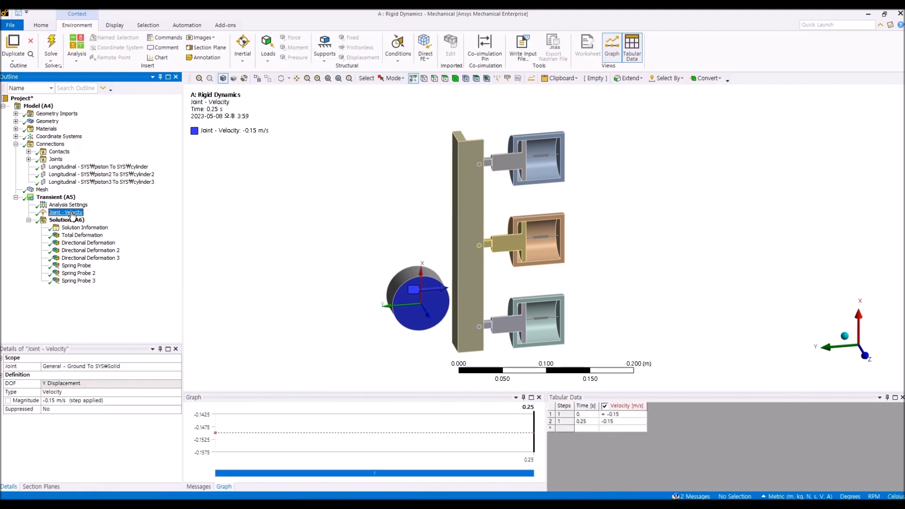
left_click(177, 366)
left_click(178, 366)
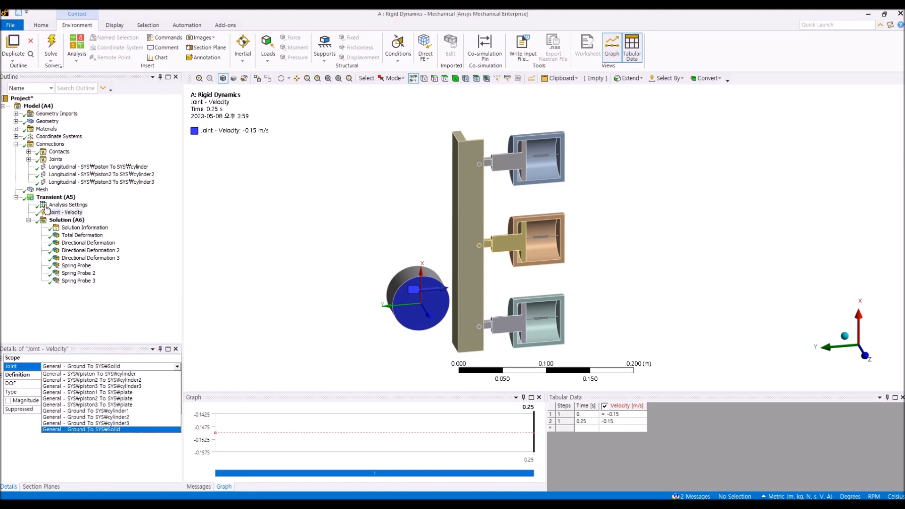
left_click(28, 159)
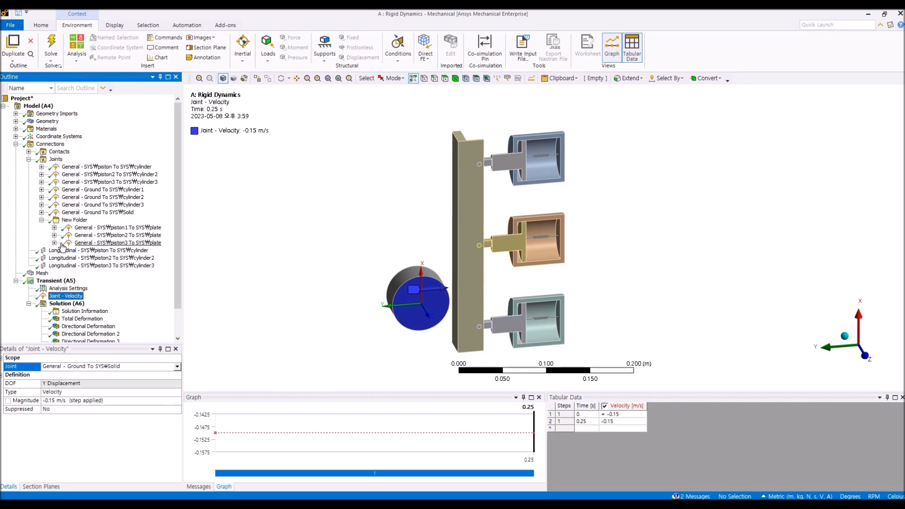
left_click(77, 213)
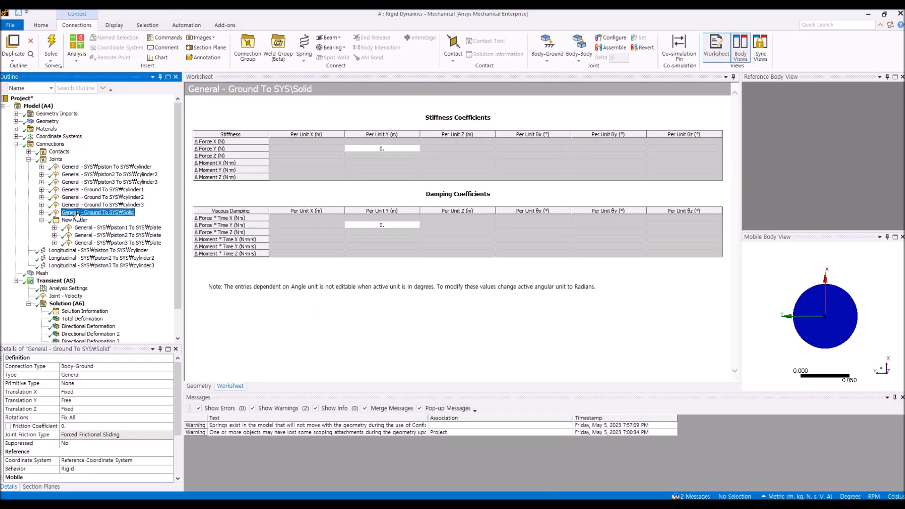
left_click(198, 386)
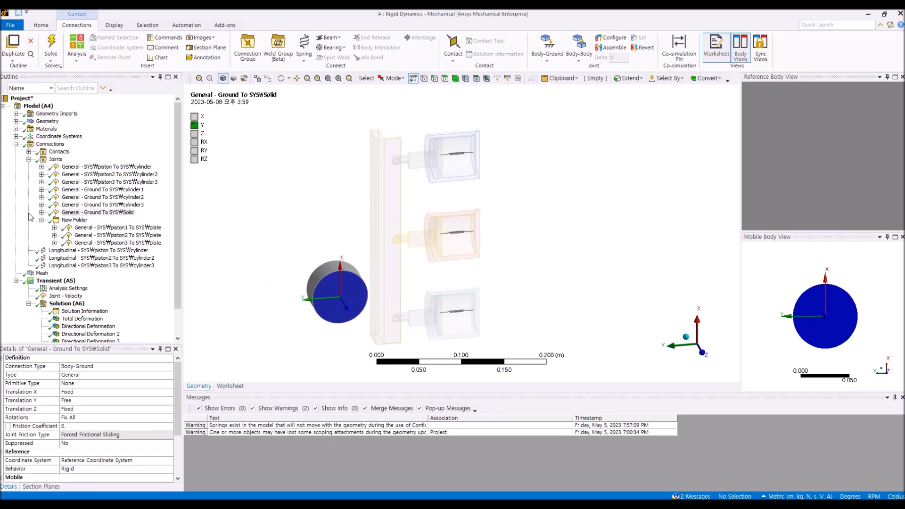
left_click(41, 220)
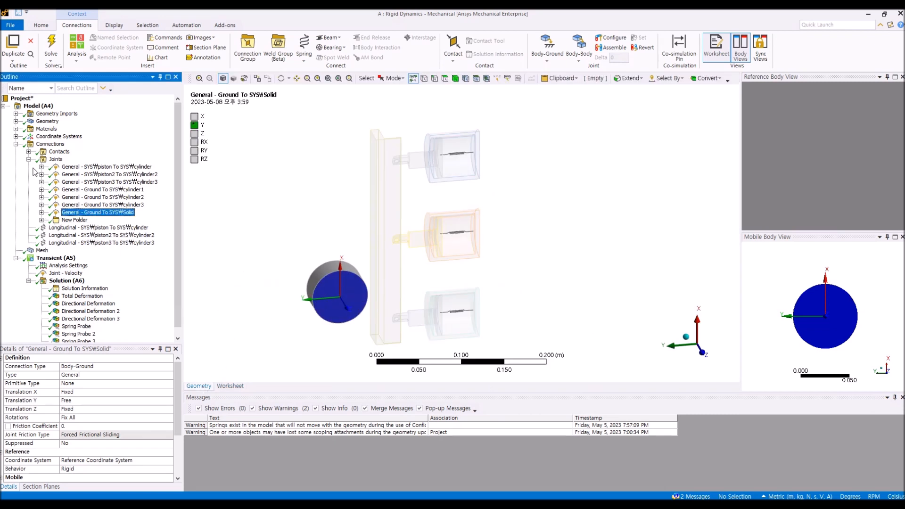
left_click(29, 159)
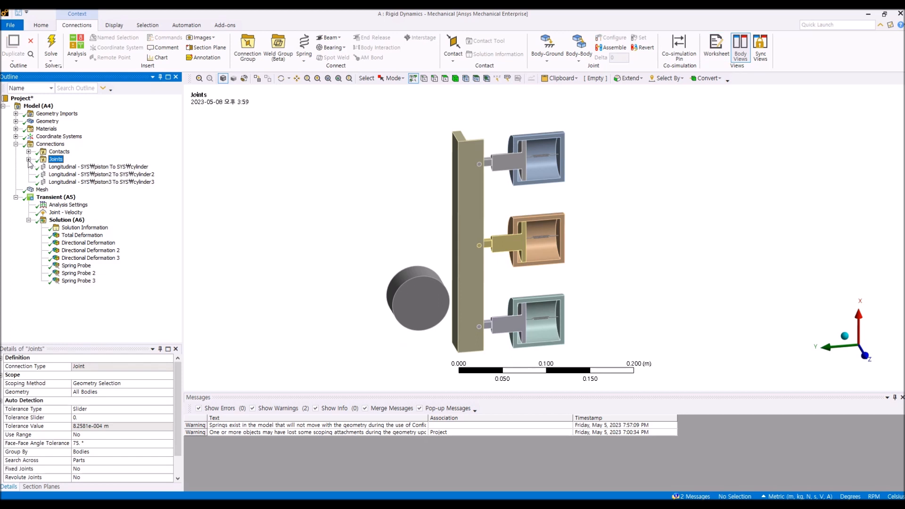
Step: Check the Joint - Velocity load's available joints and its Displacement, Velocity, Acceleration and Force type options
left_click(79, 213)
left_click(180, 366)
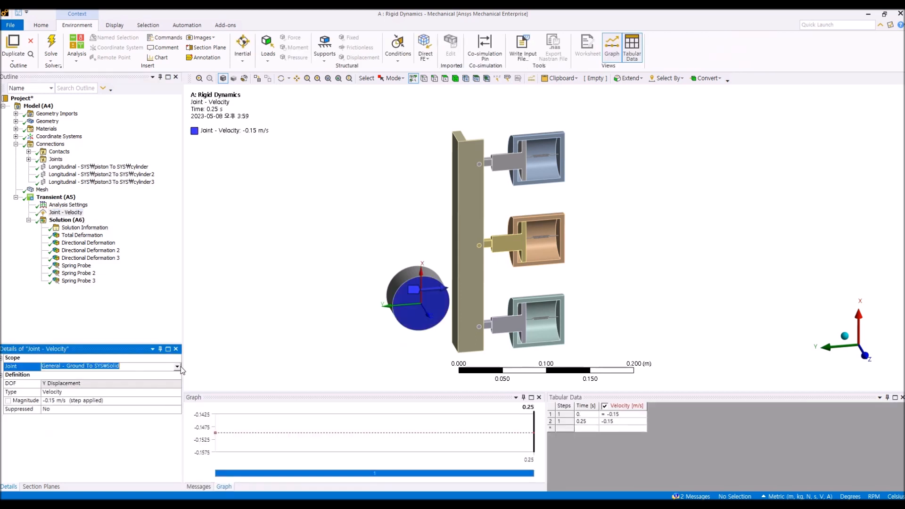
left_click(177, 366)
left_click(153, 297)
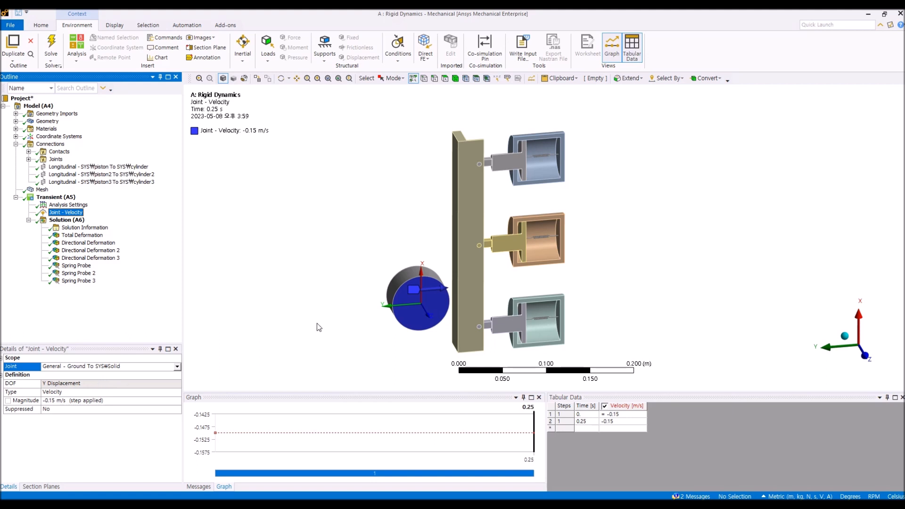
left_click(403, 359)
middle_click_drag(407, 362, 406, 354)
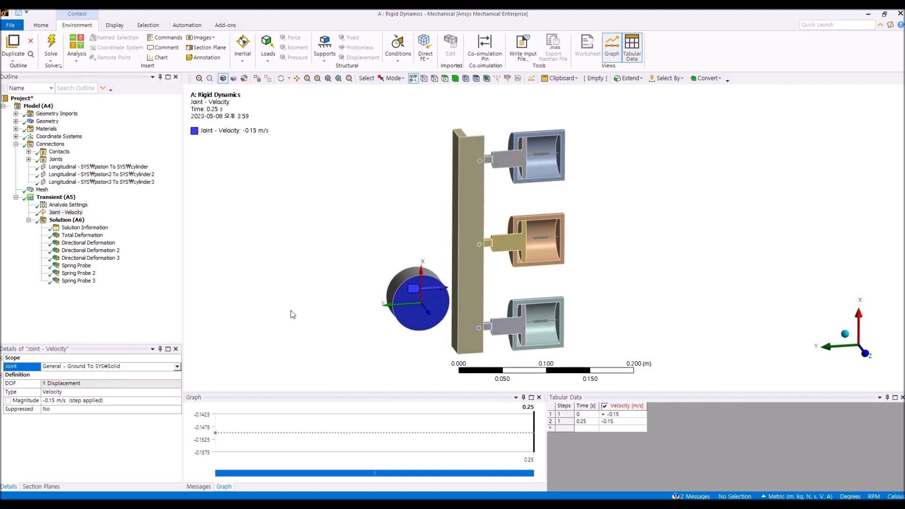
left_click(27, 160)
left_click(27, 160)
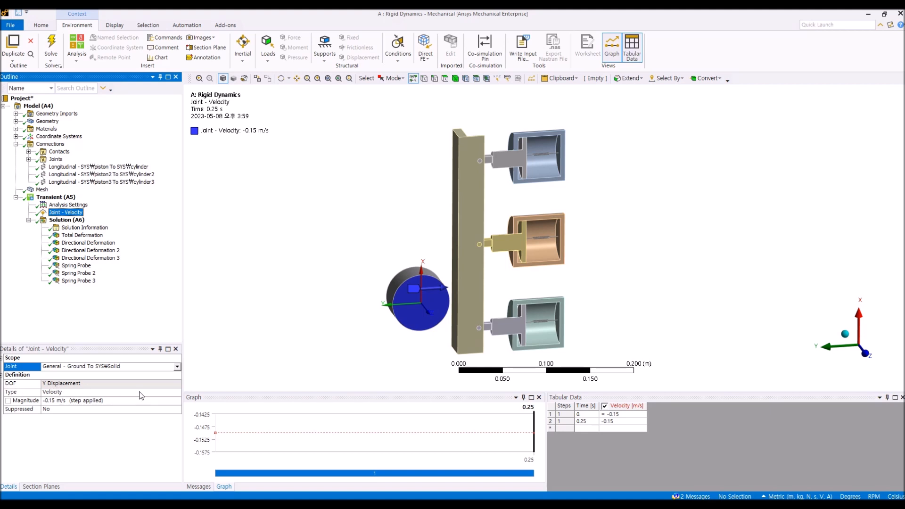
left_click(173, 392)
left_click(178, 392)
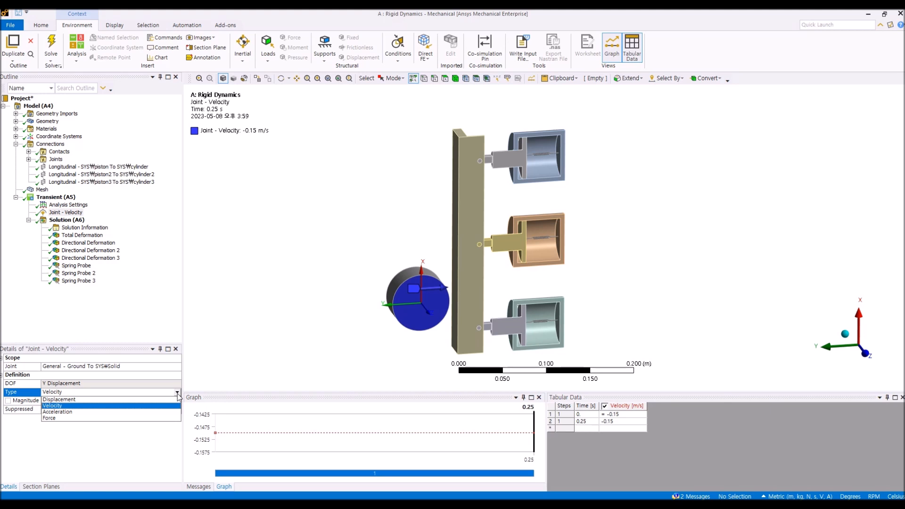
left_click(158, 316)
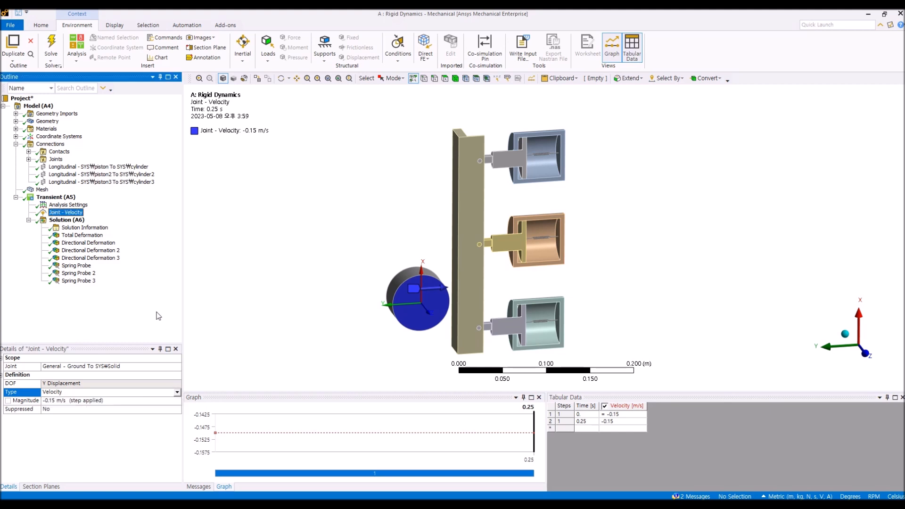
Step: Open the Solution and its Solution Information to view the solver output
left_click(55, 445)
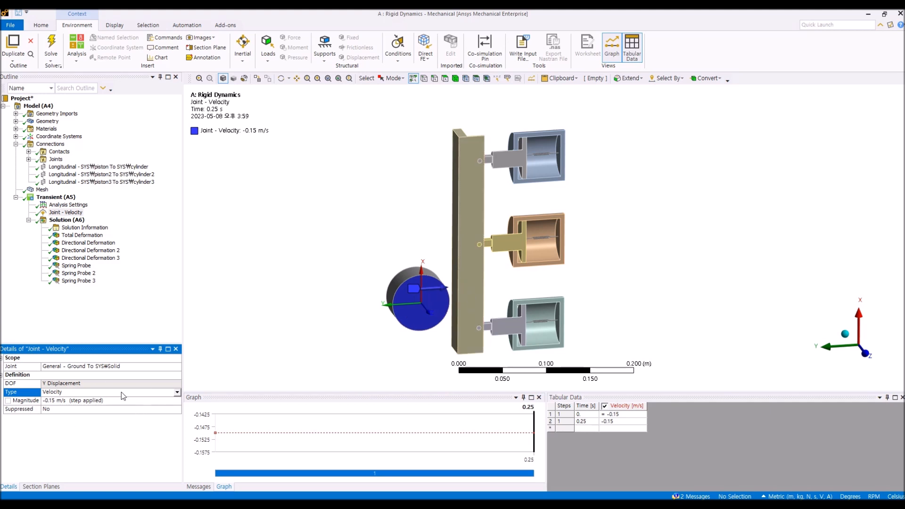
left_click(129, 313)
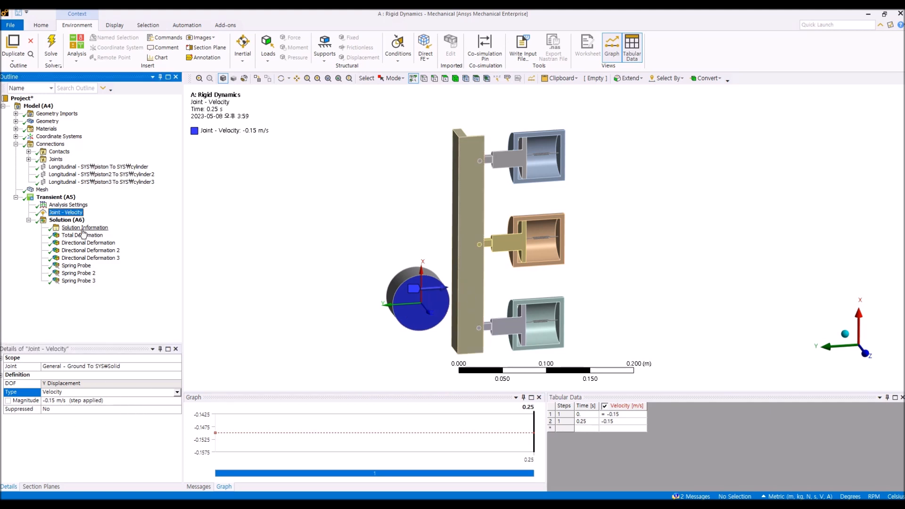
left_click(65, 219)
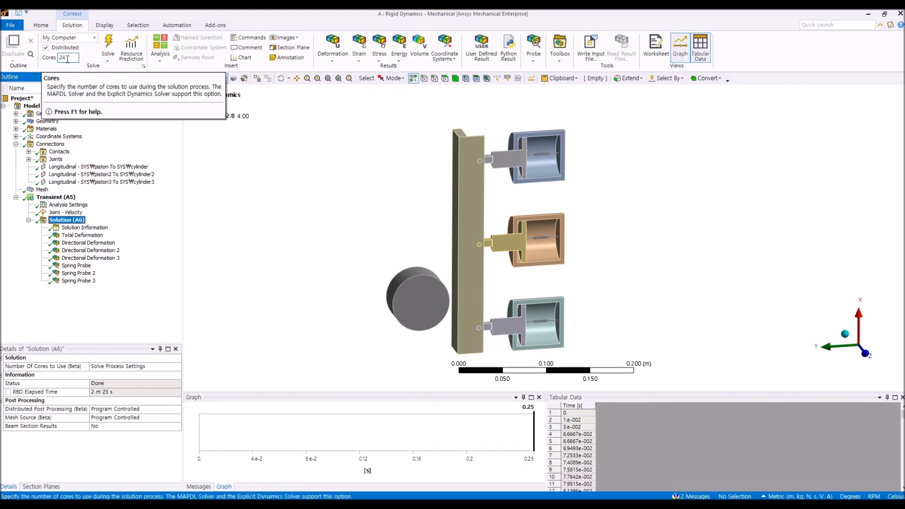
left_click(98, 229)
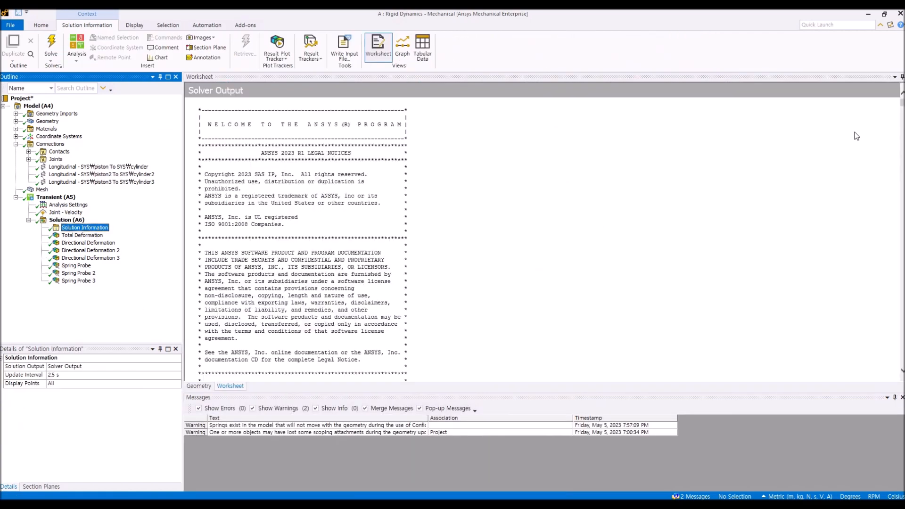
Step: Scroll through the solver output to examine the contact status reported at each time step
left_click_drag(903, 103, 904, 142)
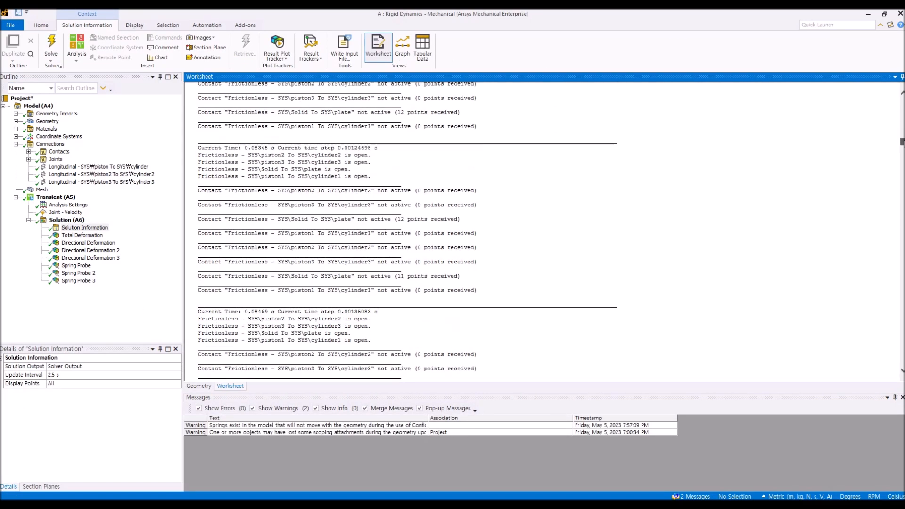
scroll(400, 177, "down", 5)
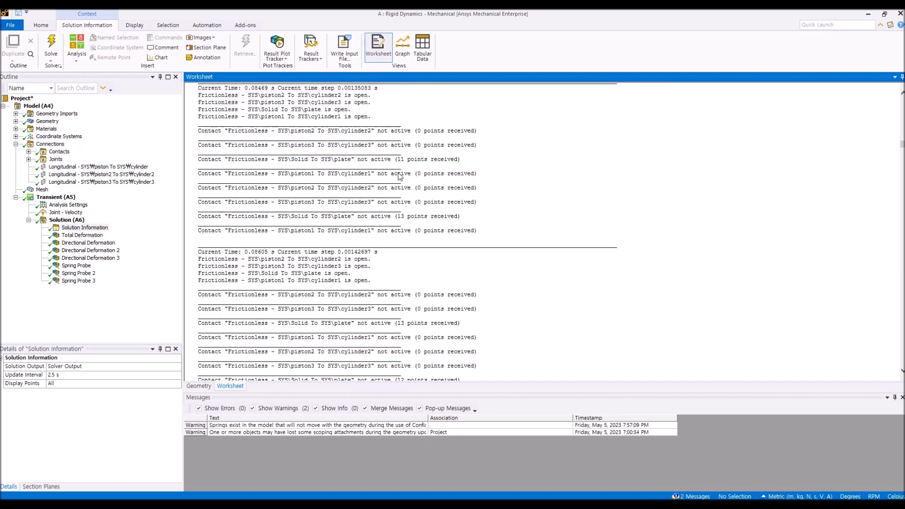
scroll(400, 176, "down", 6)
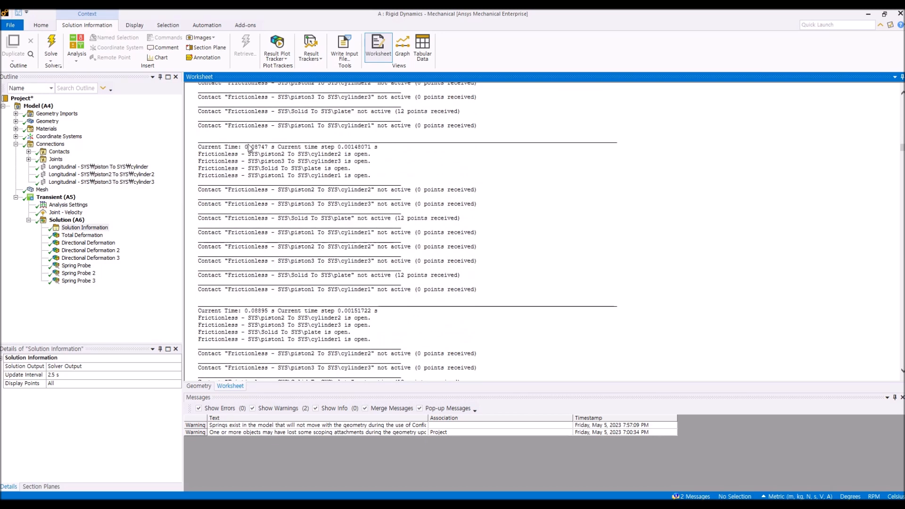
left_click_drag(255, 149, 369, 151)
scroll(331, 155, "down", 3)
scroll(324, 187, "down", 15)
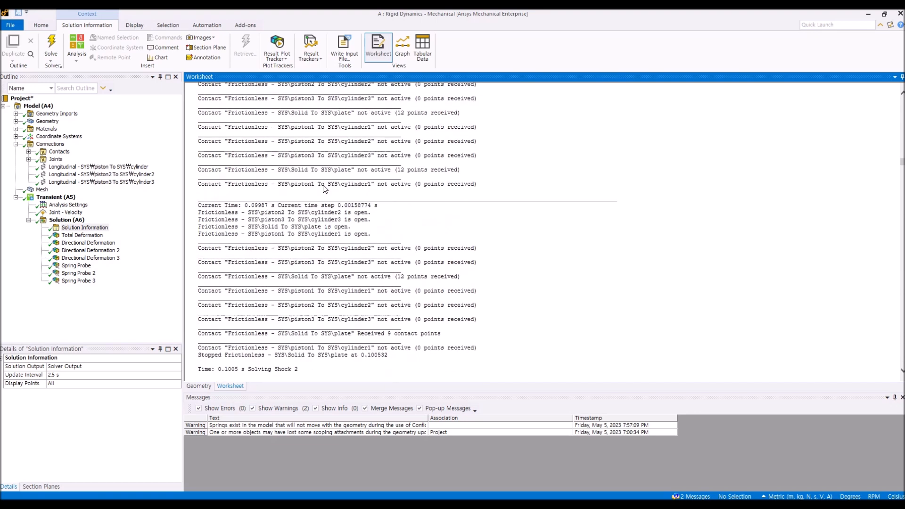
left_click(68, 205)
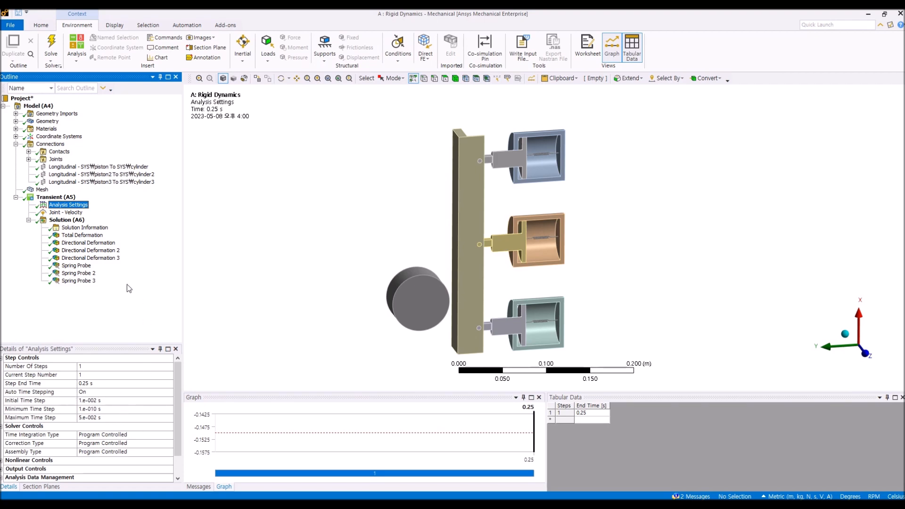
left_click(85, 227)
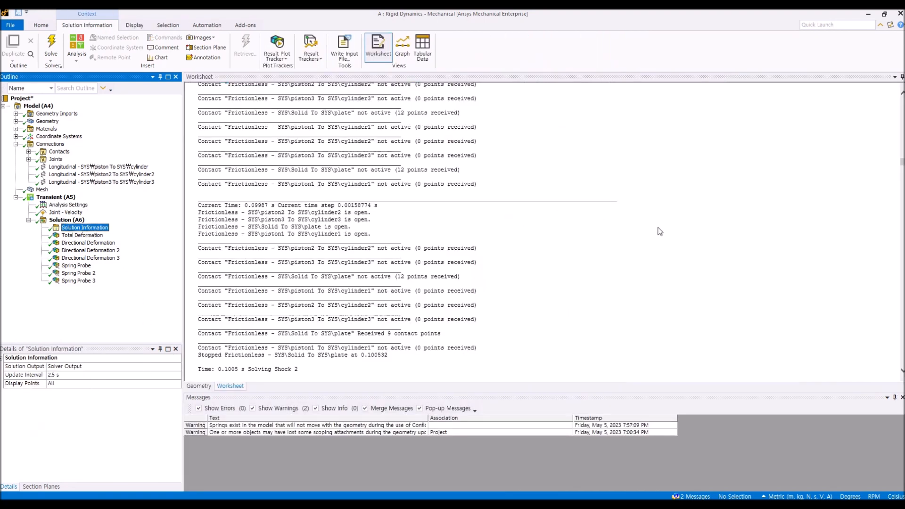
left_click_drag(903, 163, 903, 188)
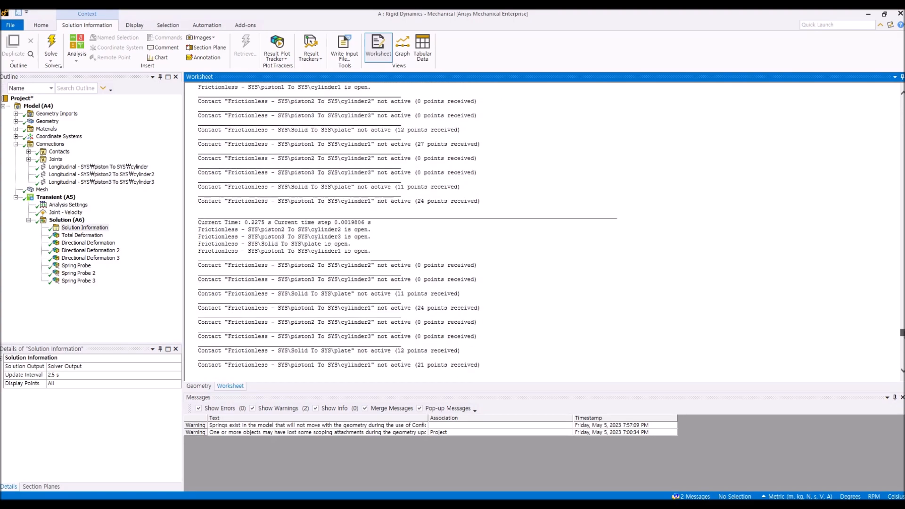
Step: View the Total Deformation result in a front view and the Solution's status summary
left_click(82, 234)
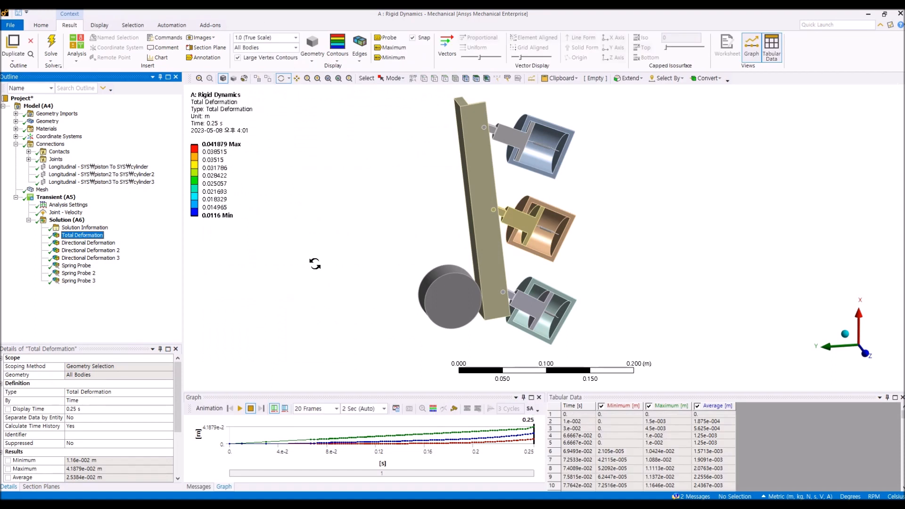
left_click(865, 353)
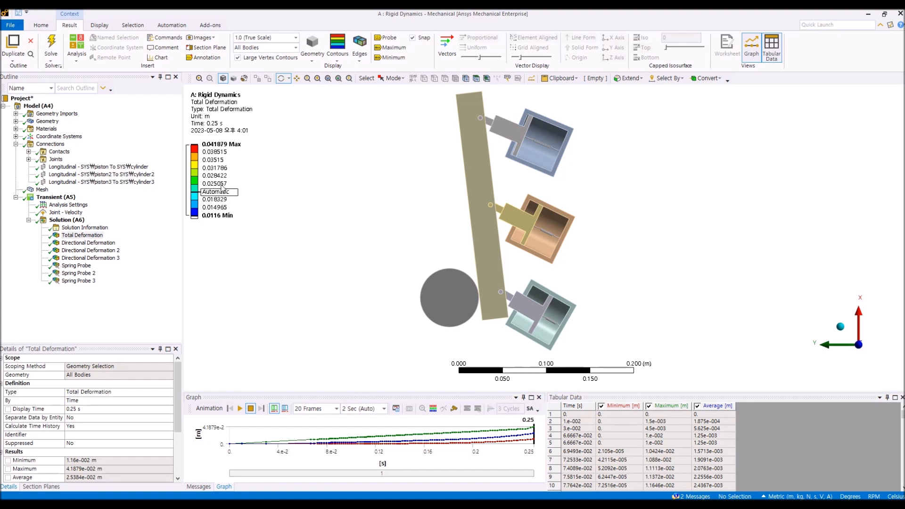
left_click(44, 220)
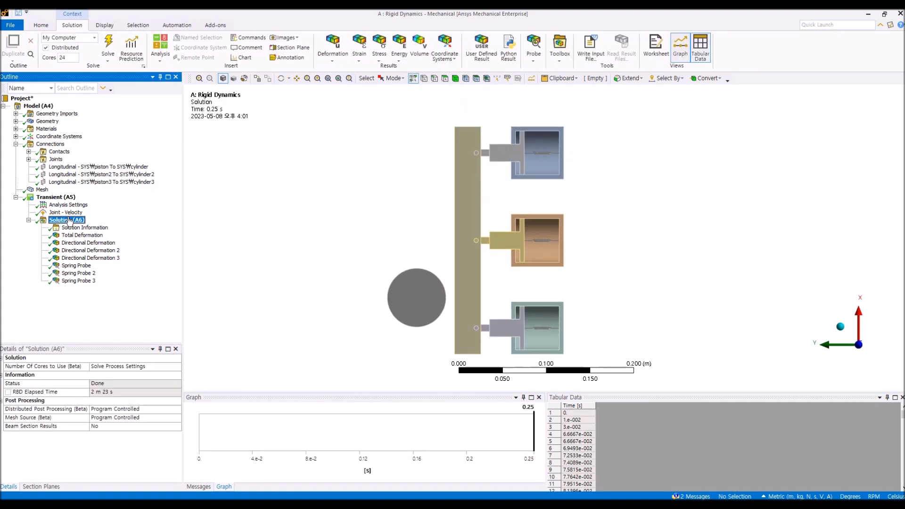
left_click(345, 48)
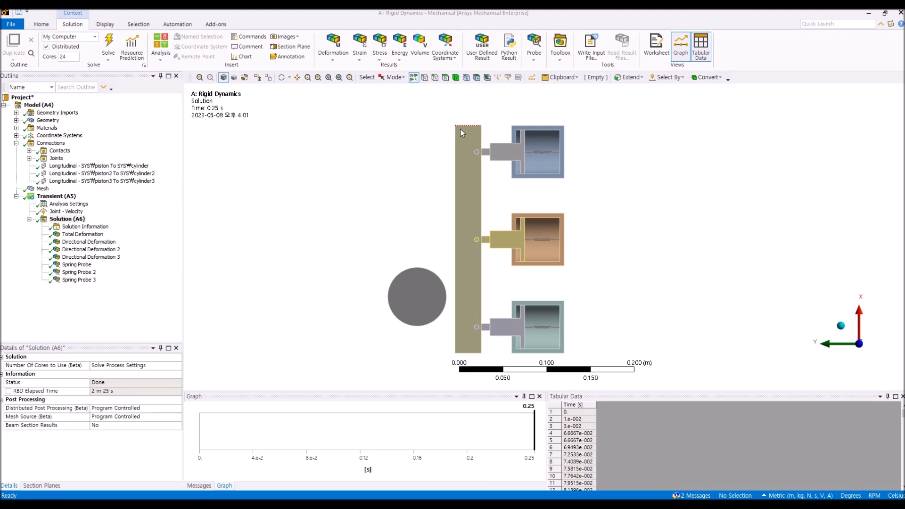
left_click(534, 61)
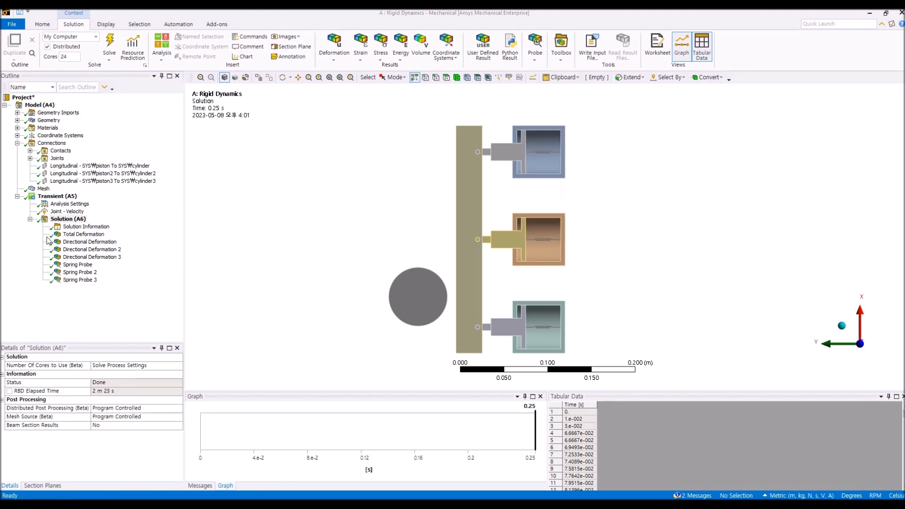
Step: Browse the Spring Probe, Spring Probe 2 and Spring Probe 3 results
left_click(81, 313)
left_click(78, 265)
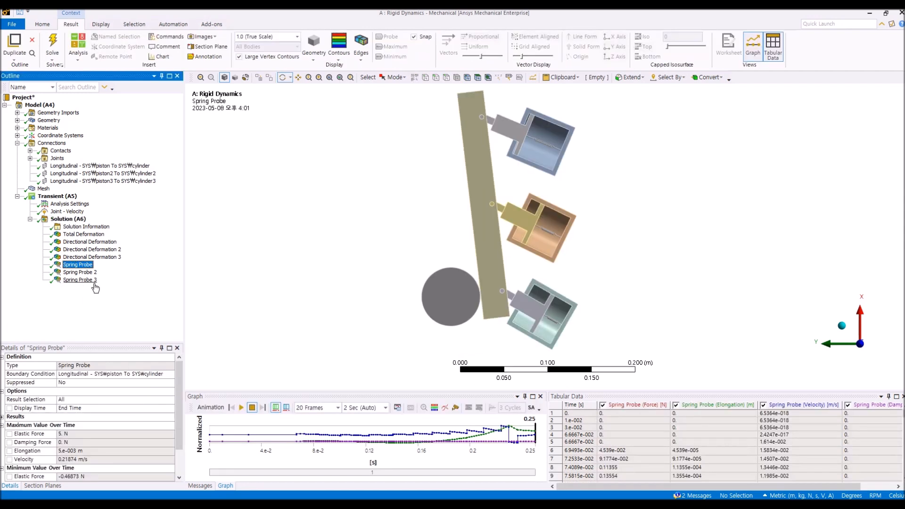
left_click(89, 273)
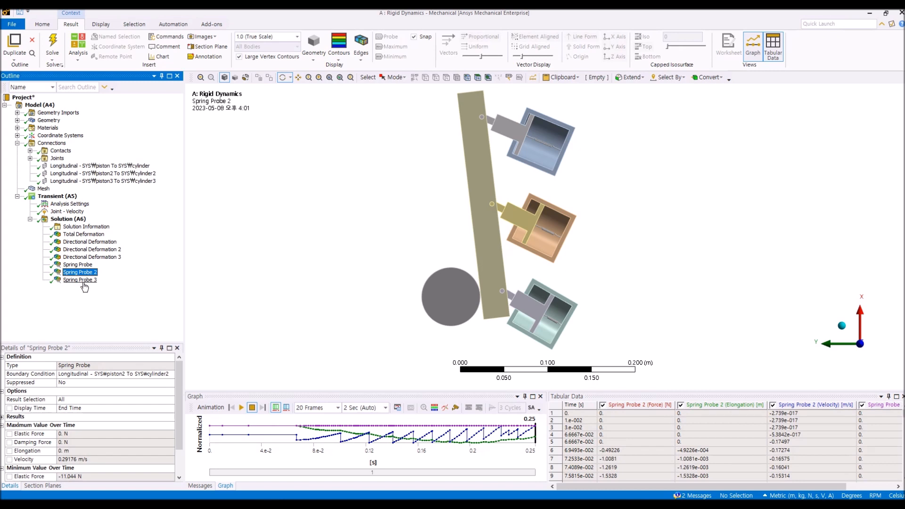
left_click(84, 281)
left_click(84, 273)
left_click(83, 265)
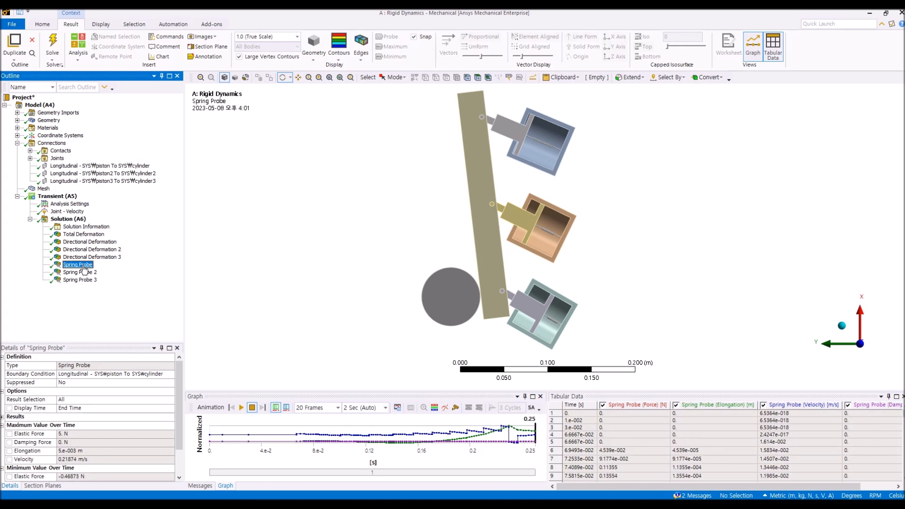
Step: Animate the Total Deformation result with 100 Frames over 10 Sec
left_click(84, 235)
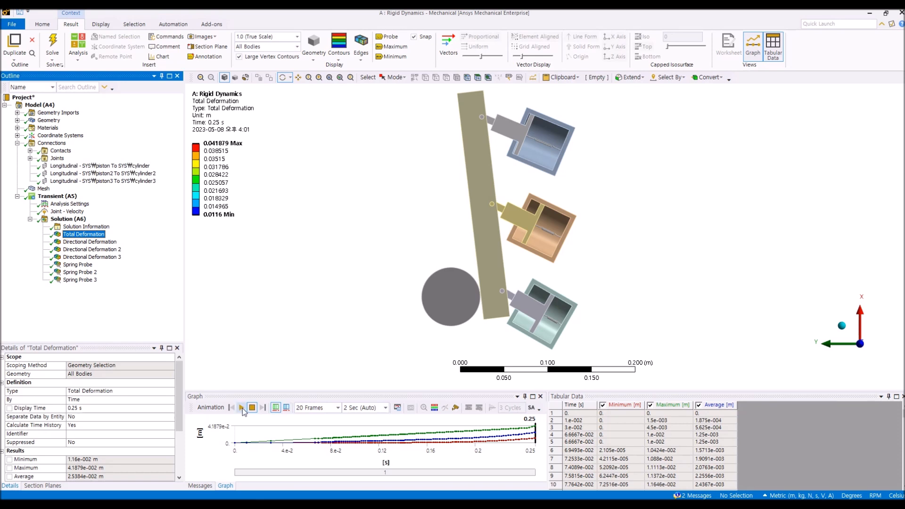
left_click(337, 408)
left_click(325, 454)
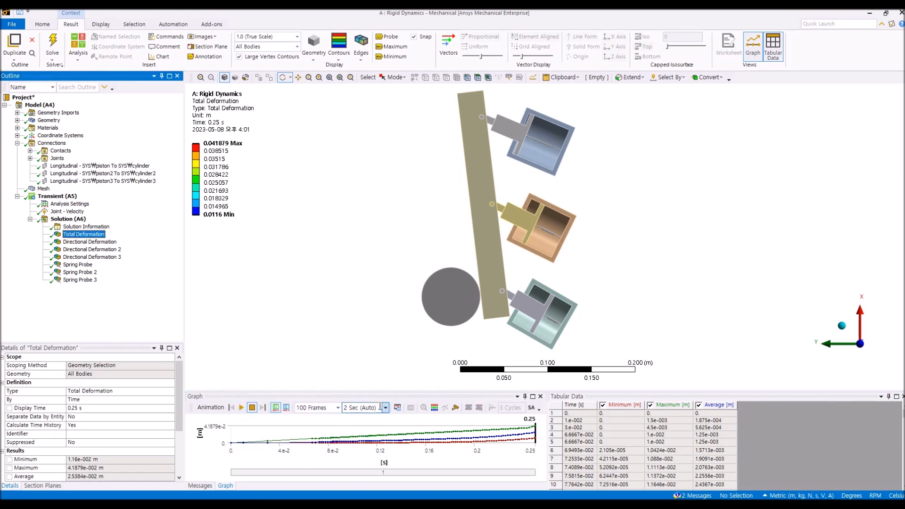
left_click(386, 408)
left_click(352, 453)
left_click(241, 408)
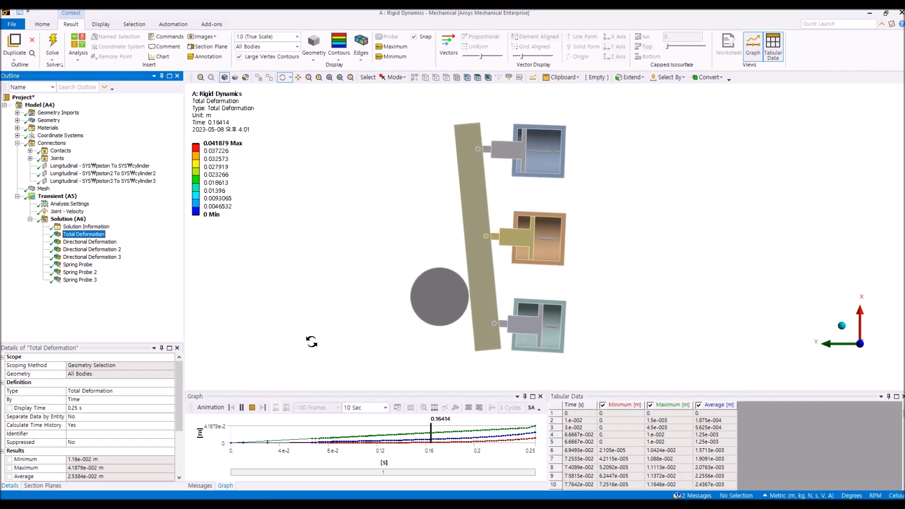
Step: Review the Directional Deformation, Directional Deformation 2 and Directional Deformation 3 results
left_click(109, 242)
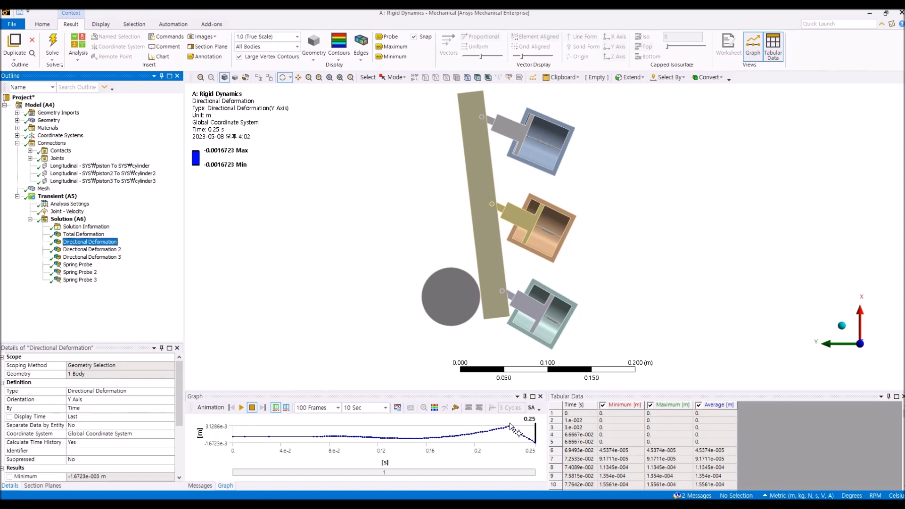
left_click(89, 249)
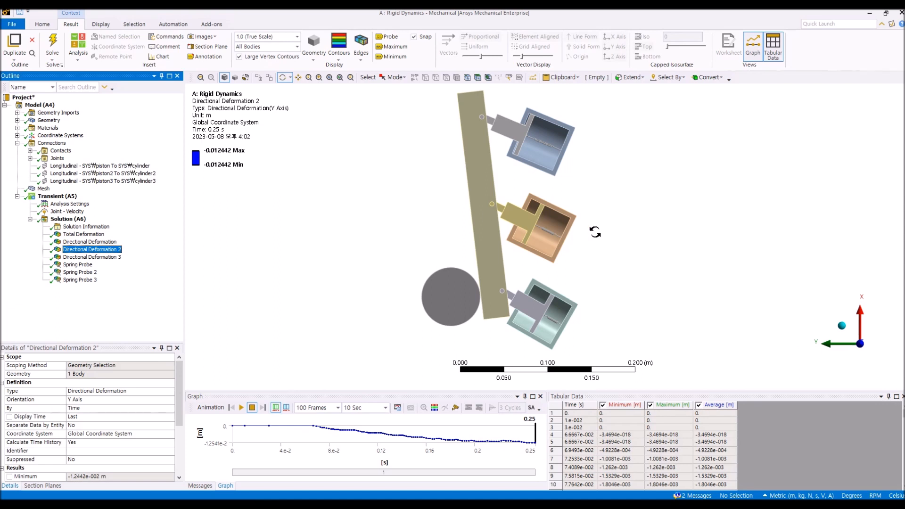
key("Down")
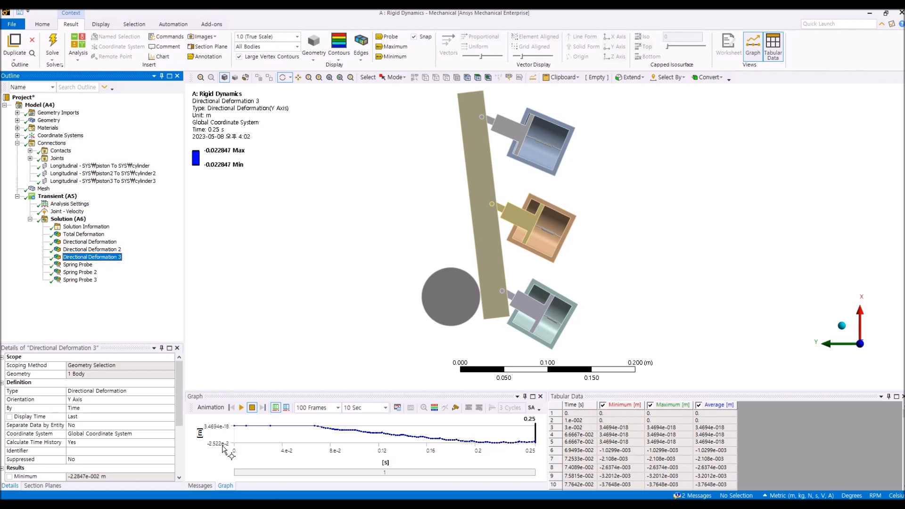
left_click(90, 249)
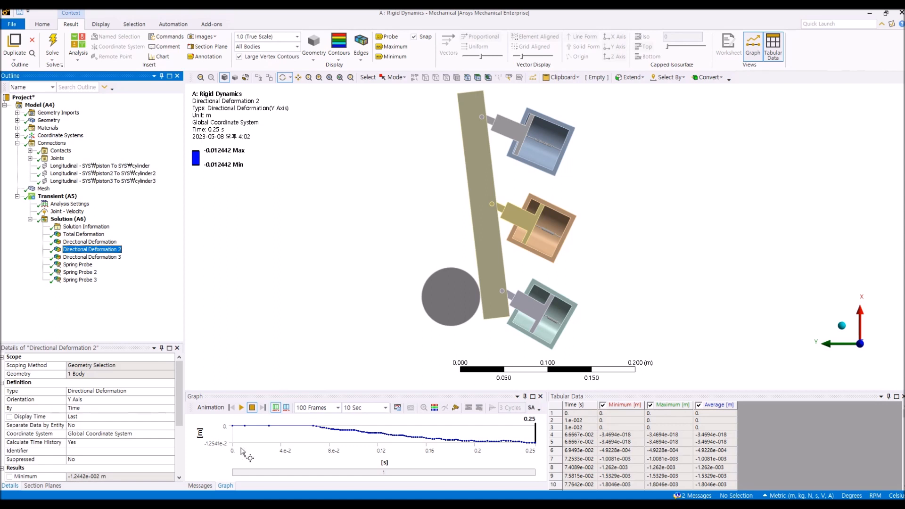
left_click(108, 243)
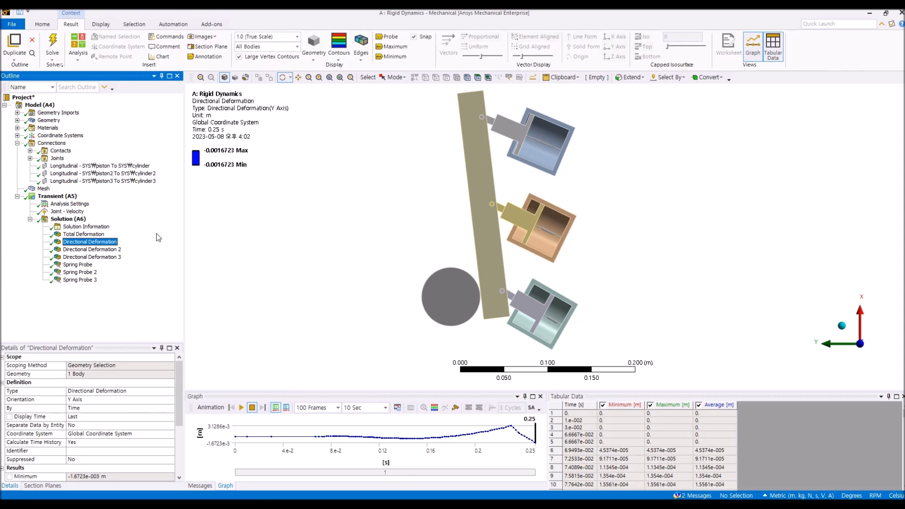
Step: Open the Spring Probe result and scroll across its tabular data columns
left_click(83, 264)
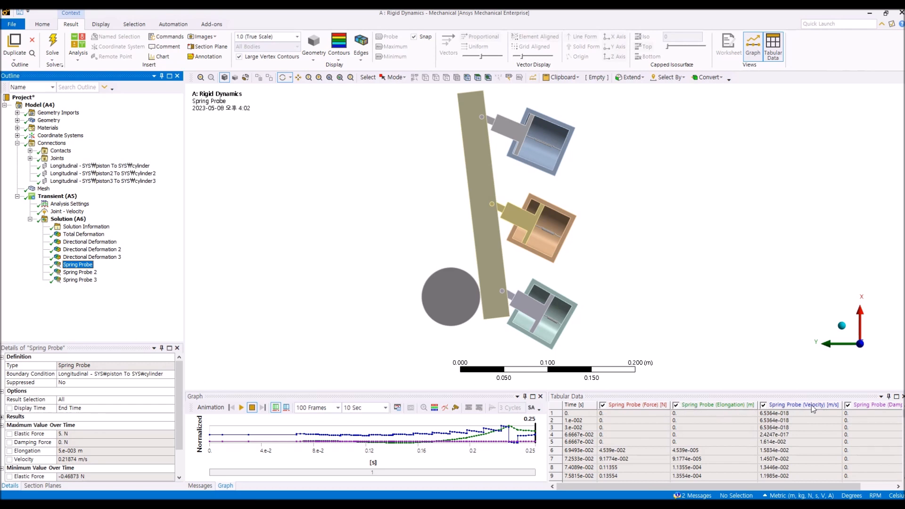
left_click(875, 487)
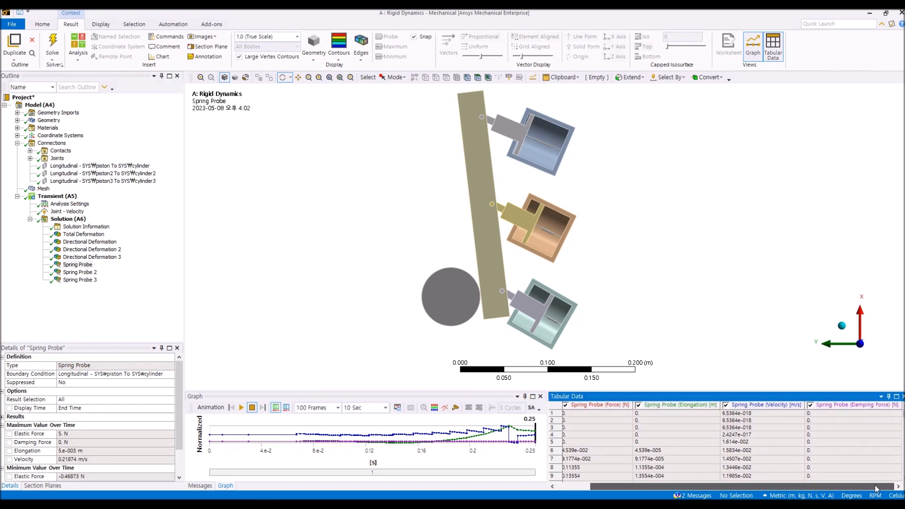
left_click_drag(880, 486, 835, 489)
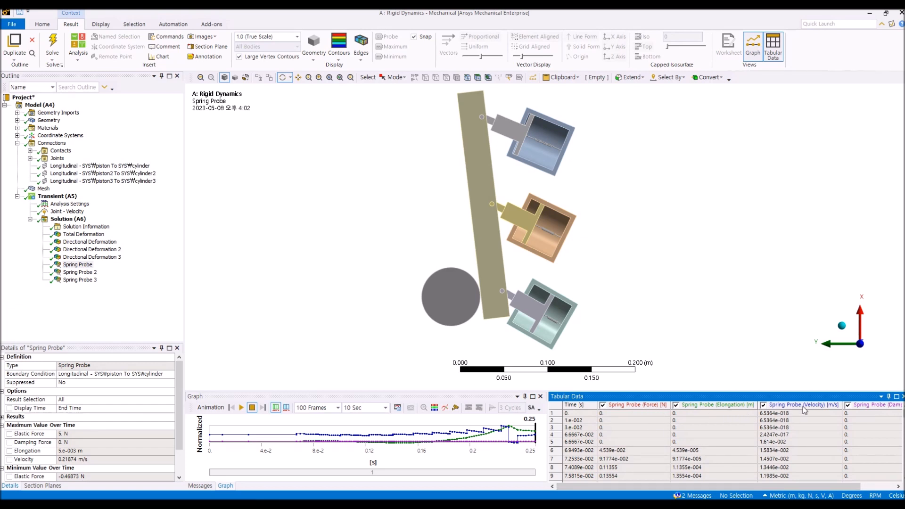
left_click_drag(786, 489, 836, 489)
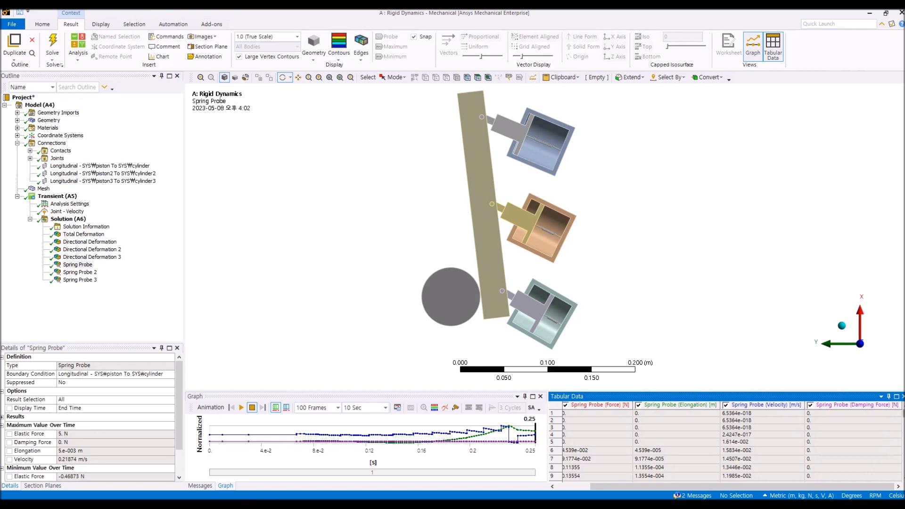
mouse_move(904, 413)
left_mouse_down()
mouse_move(903, 465)
mouse_move(904, 413)
left_mouse_up()
left_click_drag(819, 481, 787, 482)
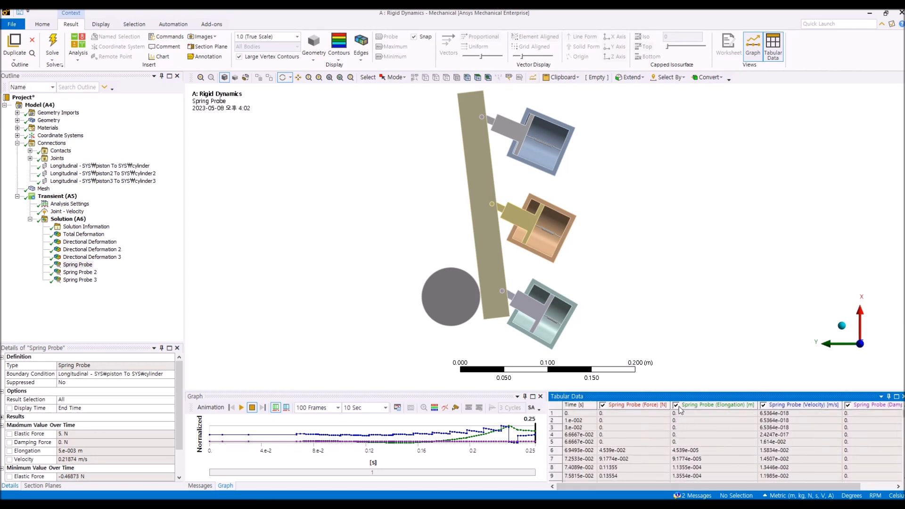
Step: Hide elongation, velocity and damping force from the Spring Probe graph, leaving only the force curve
left_click(676, 404)
left_click(767, 408)
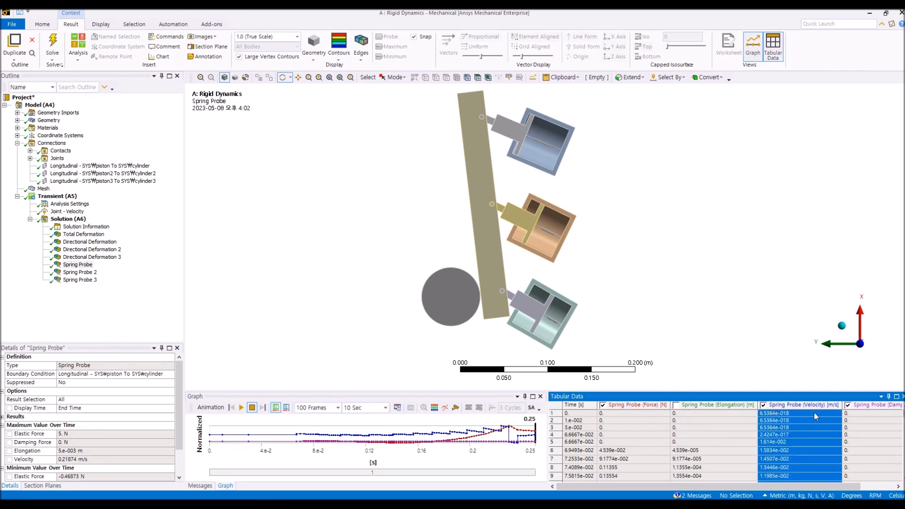
left_click(764, 405)
left_click(848, 406)
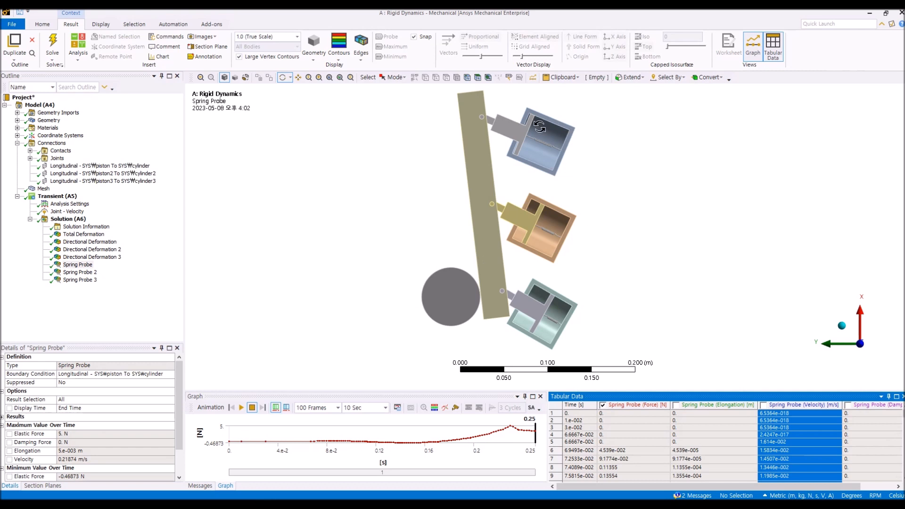
left_click_drag(179, 382, 184, 401)
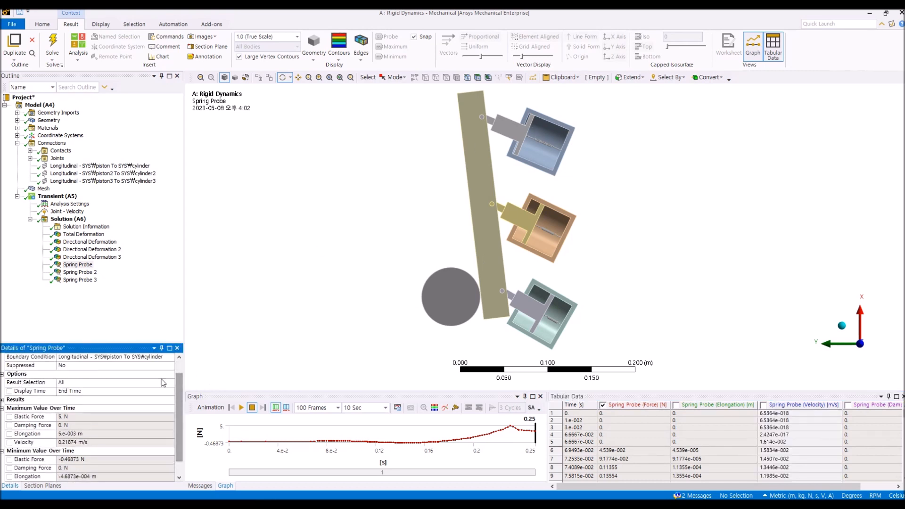
Step: Hide elongation, velocity and damping force from the Spring Probe 2 graph, leaving only force
left_click(79, 272)
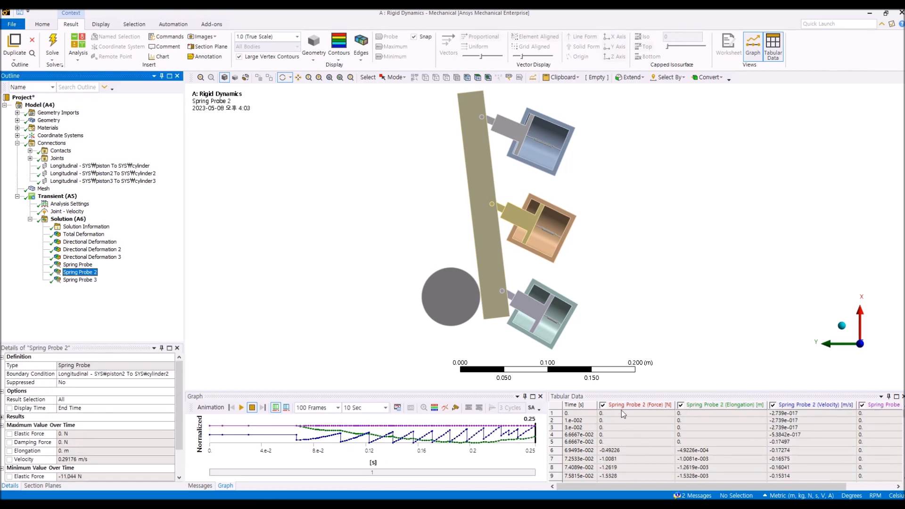
left_click(680, 404)
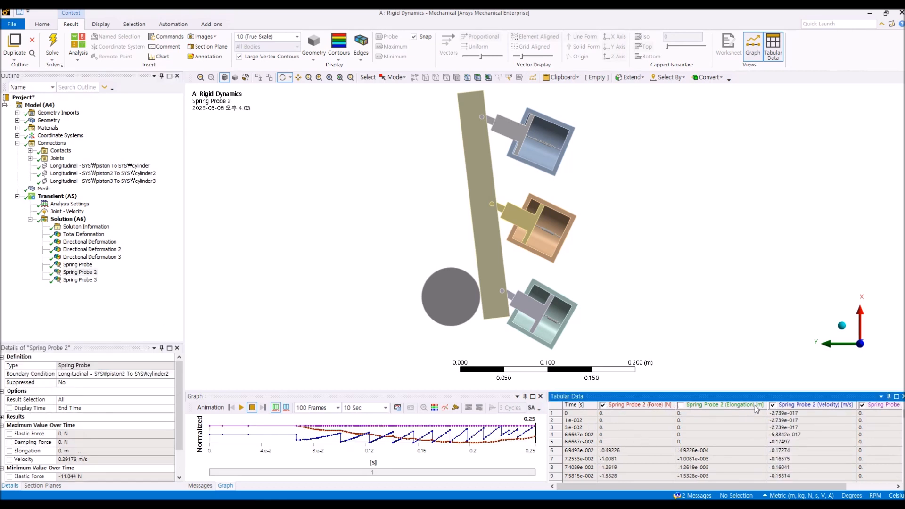
left_click(772, 405)
left_click(862, 406)
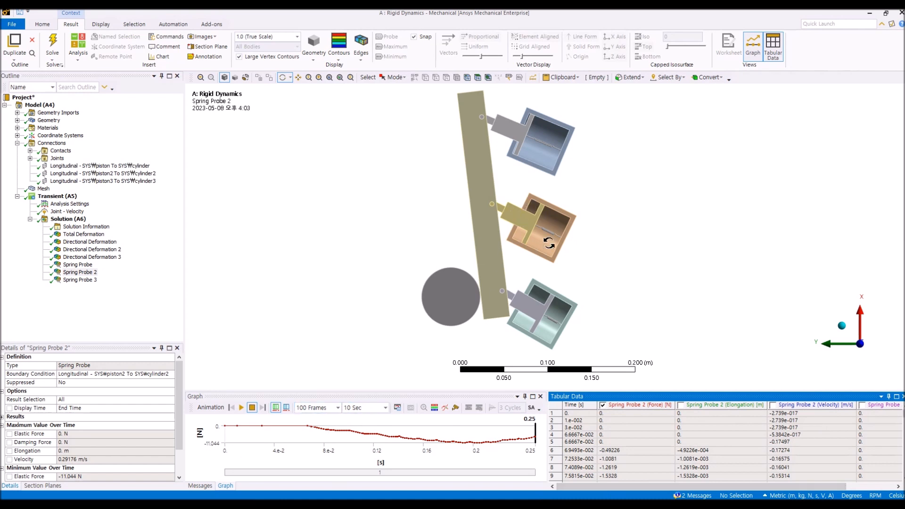
Step: Hide elongation, velocity and damping force from the Spring Probe 3 graph, leaving only force
left_click(71, 280)
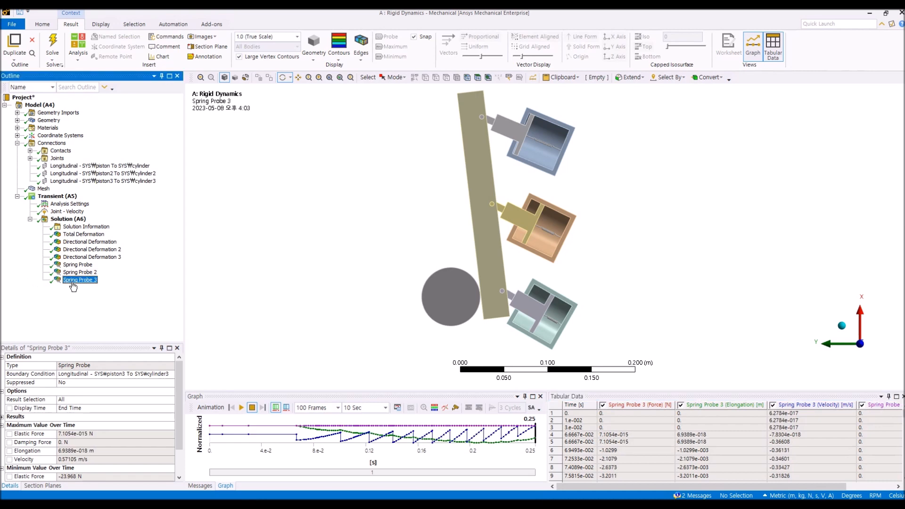
left_click(699, 405)
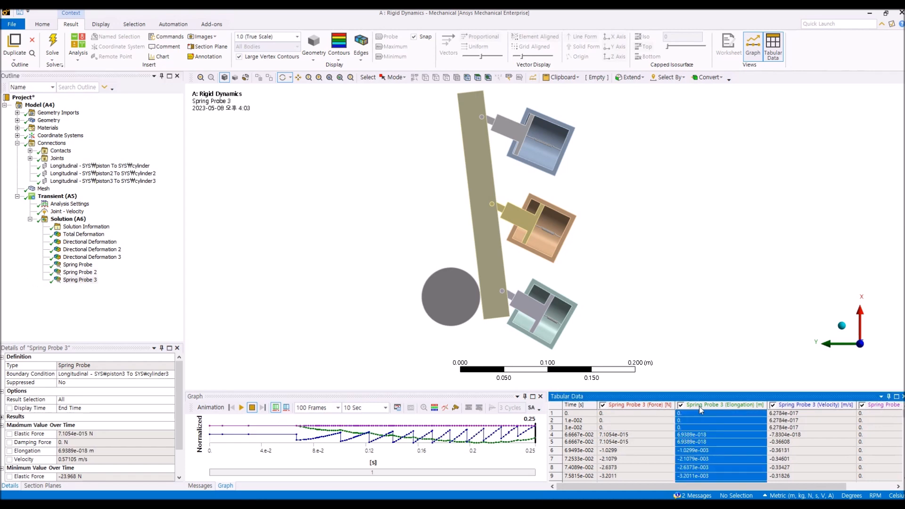
left_click(680, 406)
left_click(773, 405)
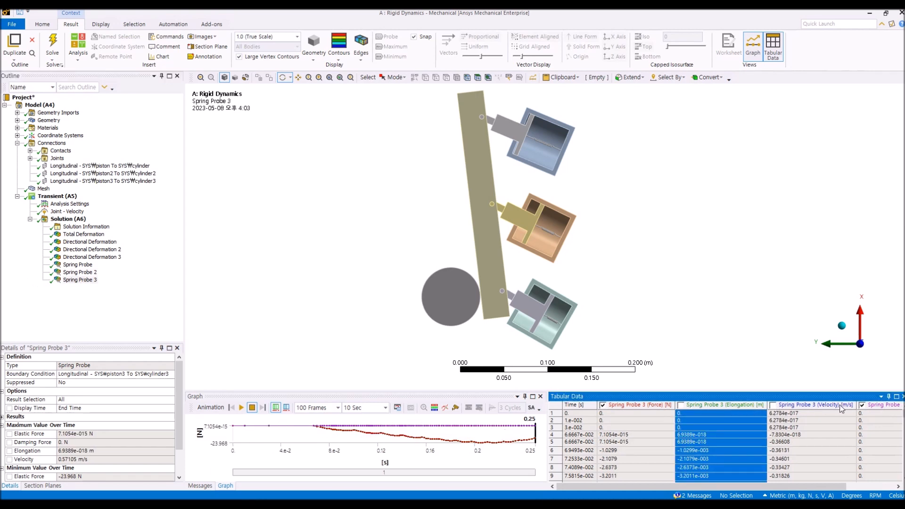
left_click(862, 405)
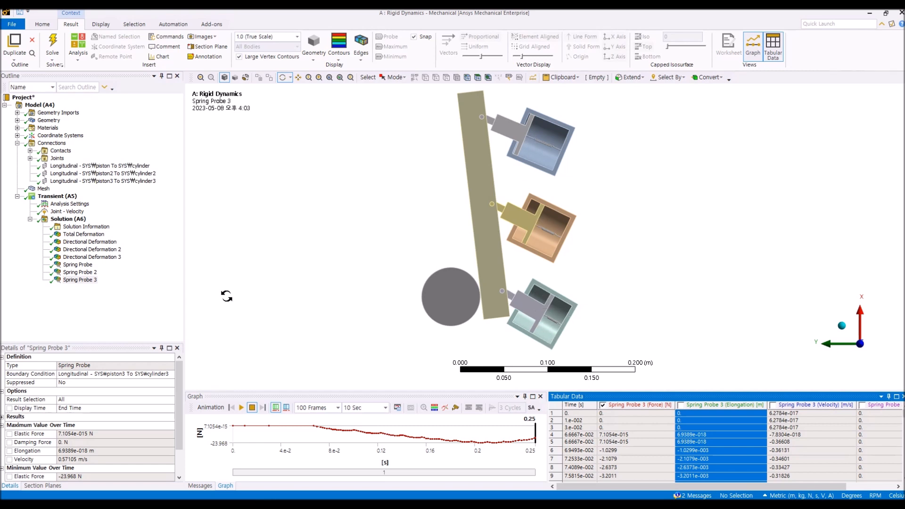
left_click(153, 316)
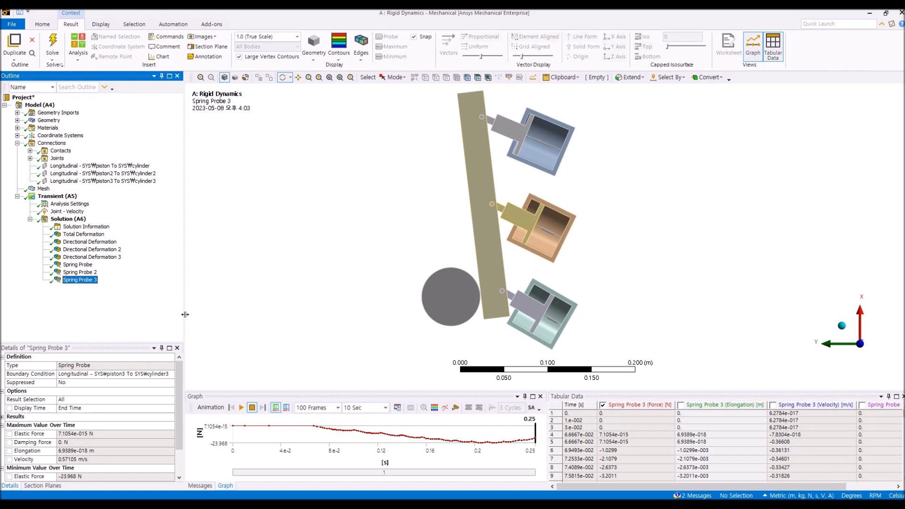